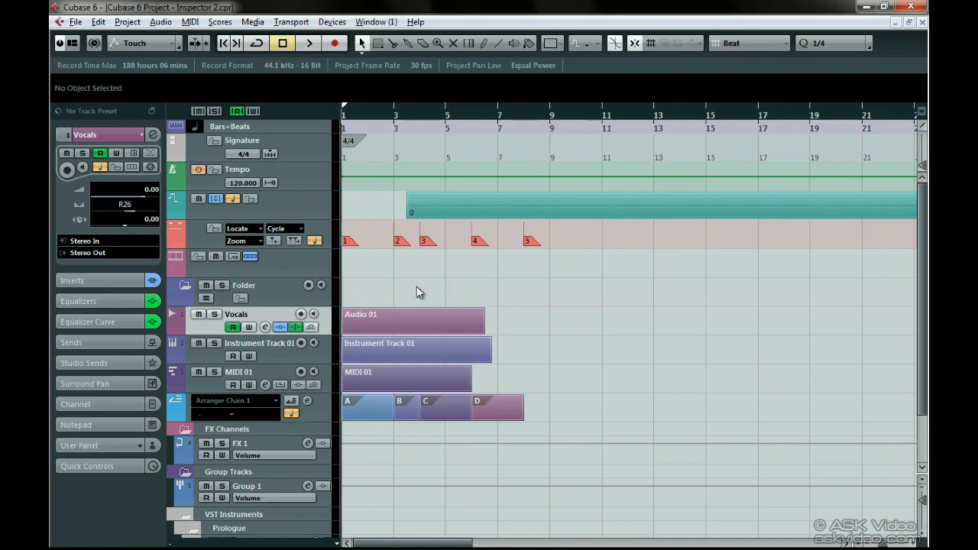
- Select the MIDI 01 track, show all of its Inspector sections and expand its basic track settings
click(270, 373)
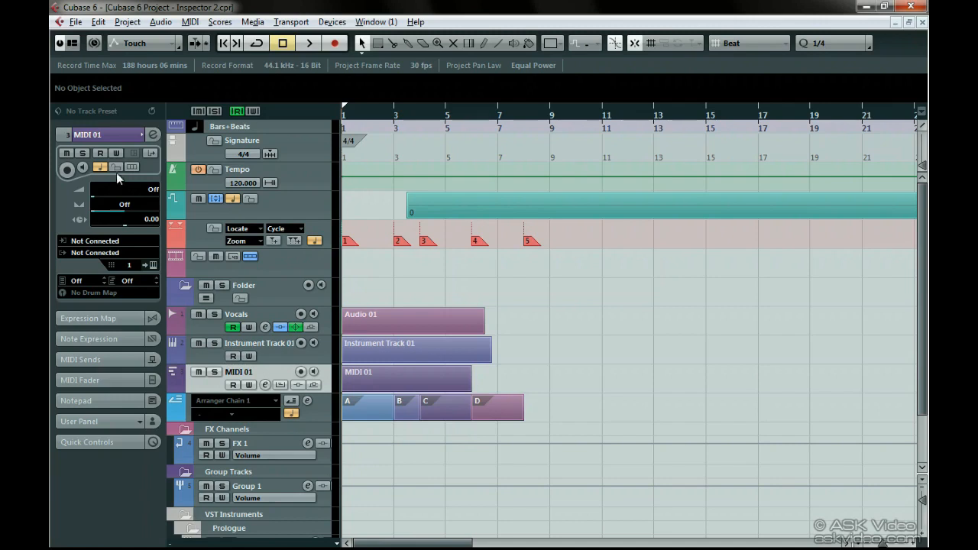
right_click(114, 136)
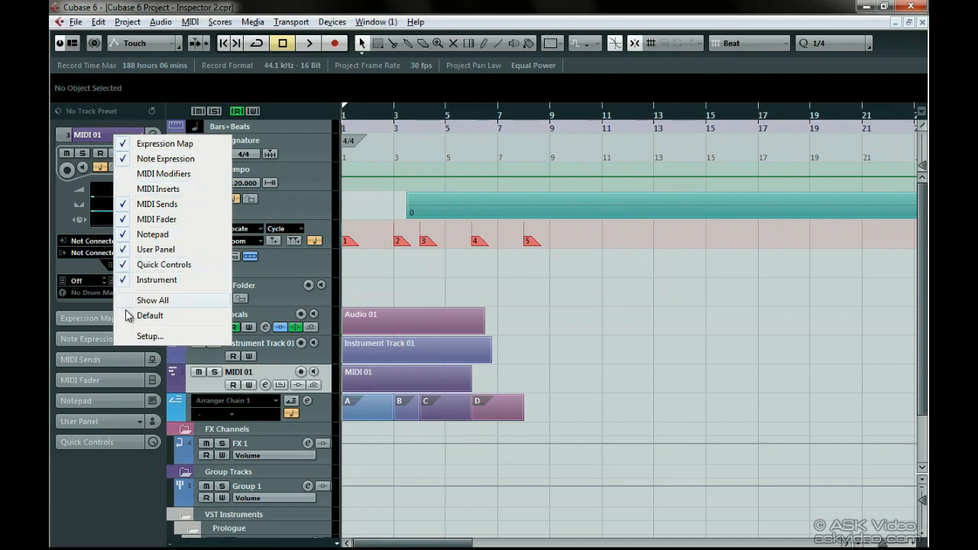
click(149, 301)
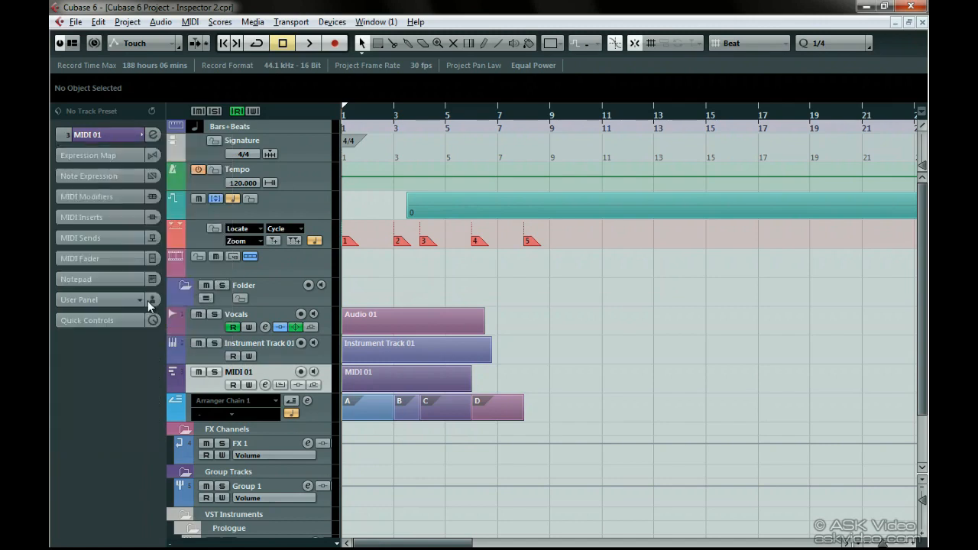
click(120, 138)
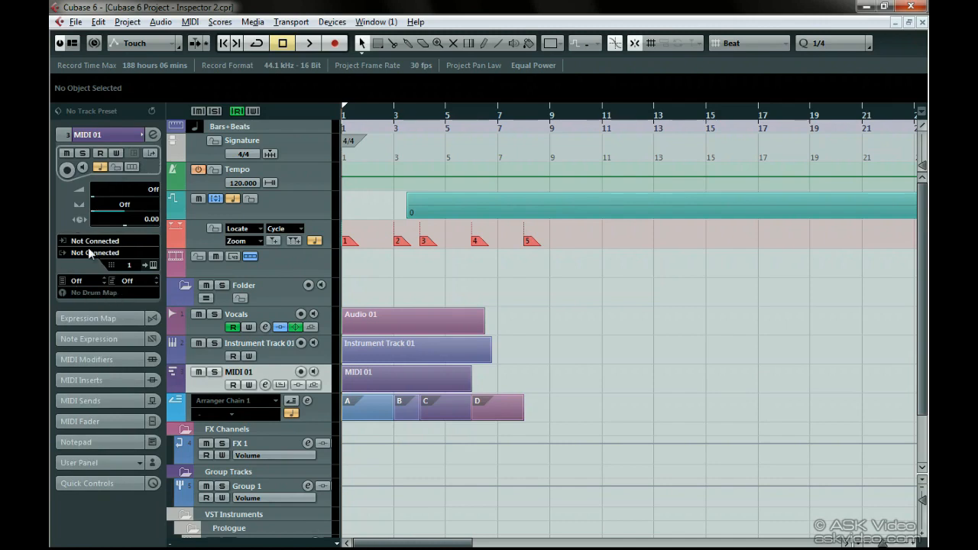
- Set the MIDI 01 track's input to All MIDI Inputs and its output to Fireface Midi Port 1
click(109, 250)
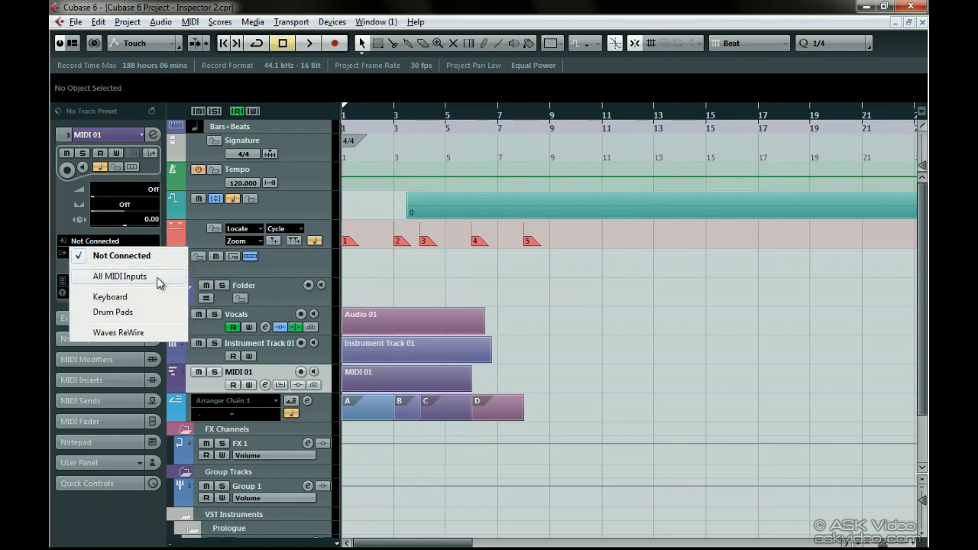
click(158, 279)
click(123, 254)
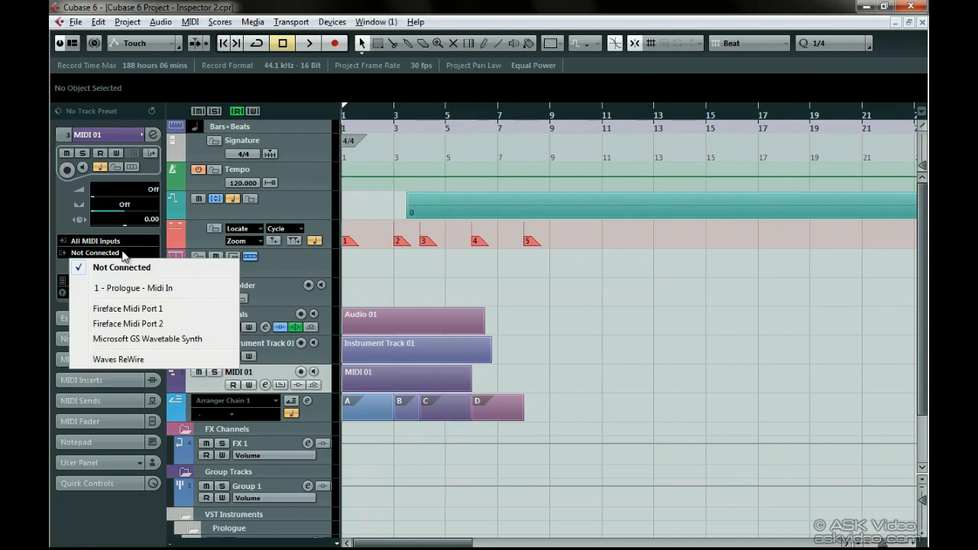
click(131, 308)
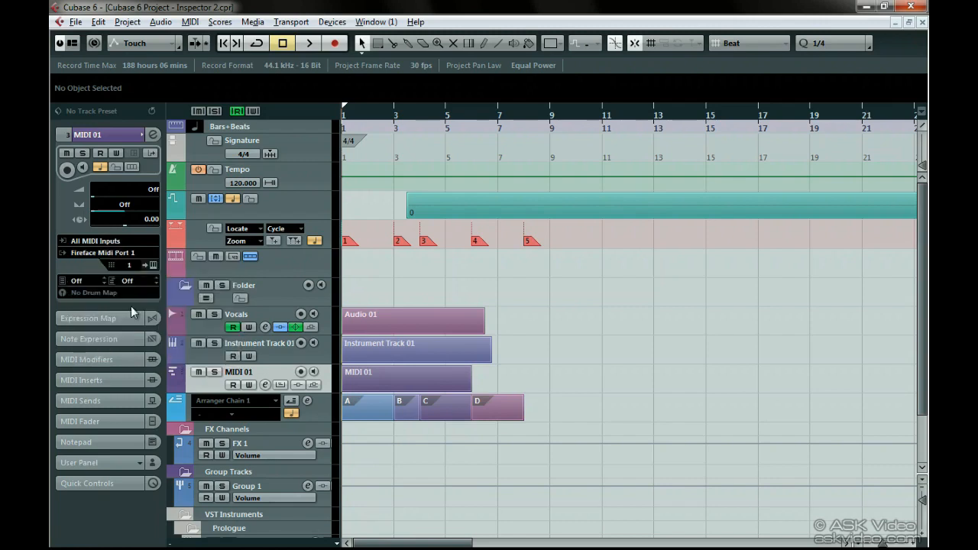
- Route the MIDI 01 output to 1 - Prologue - Midi In, and open and close the instrument's editor
click(130, 253)
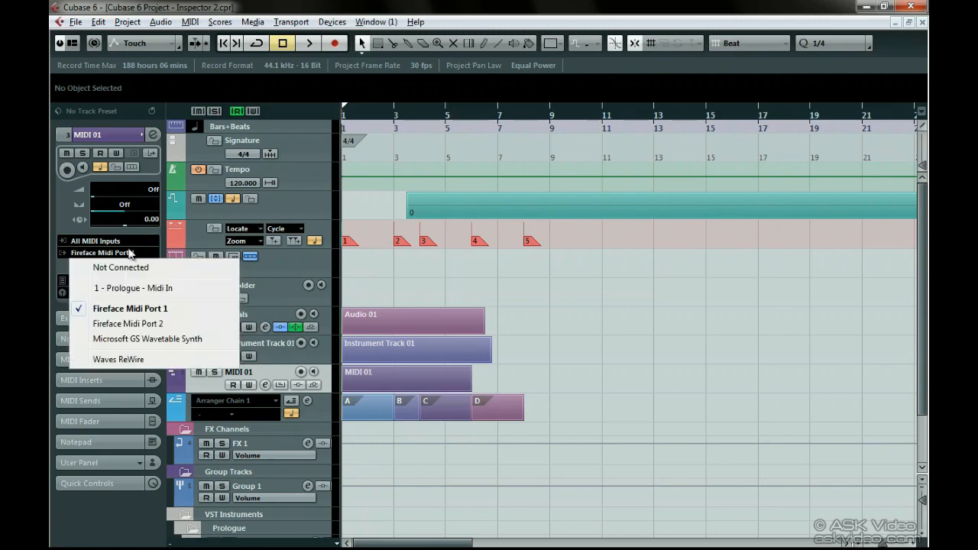
click(128, 286)
click(152, 264)
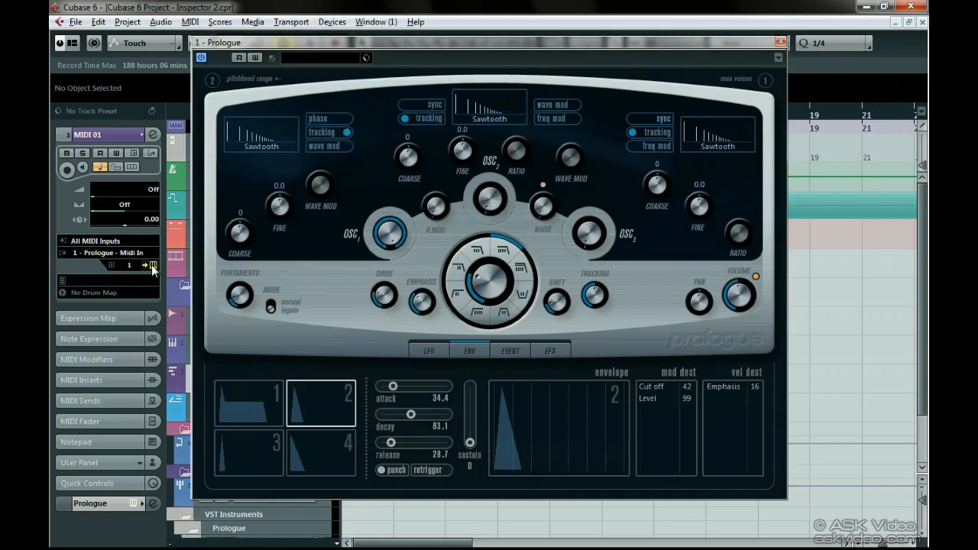
click(779, 42)
- Switch the MIDI 01 output to Fireface Midi Port 1 and view the drum map choices without changing them
click(126, 253)
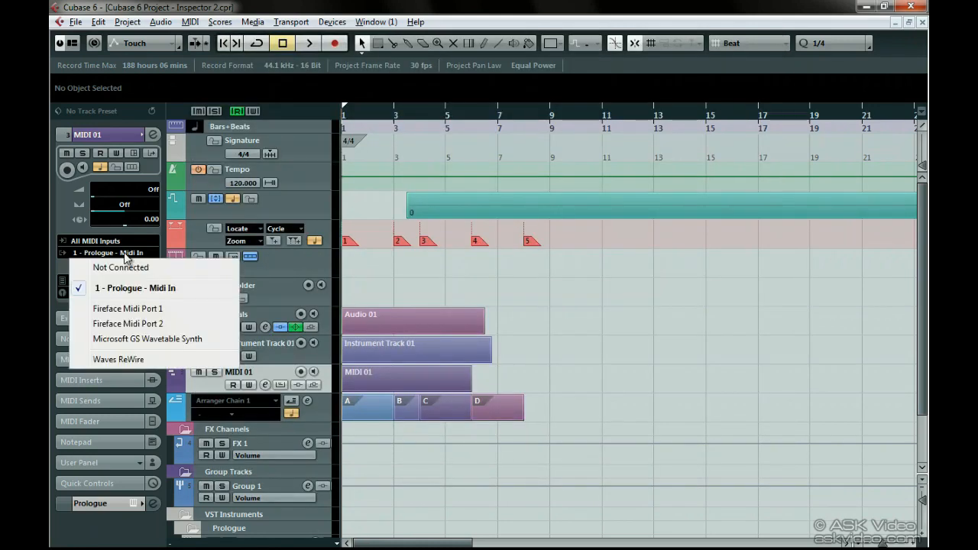
click(122, 307)
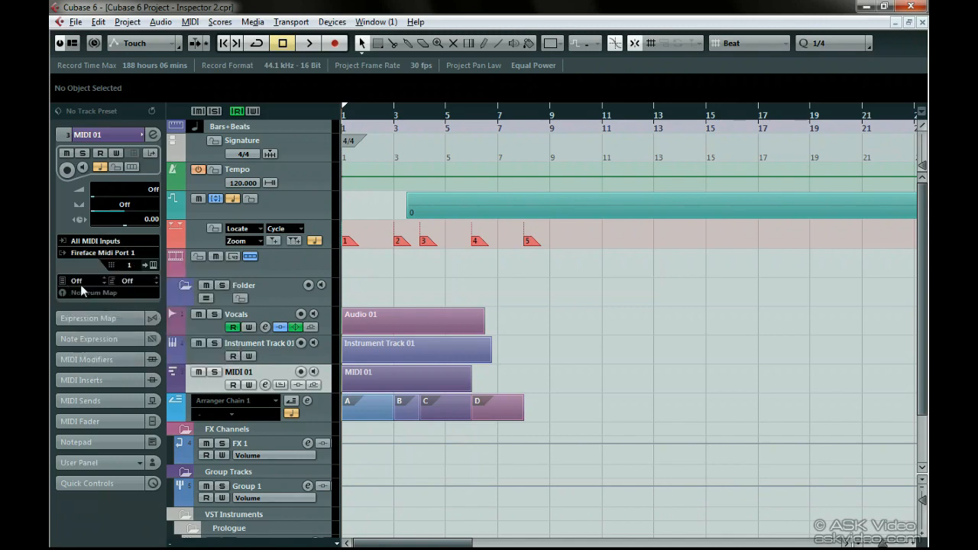
click(126, 292)
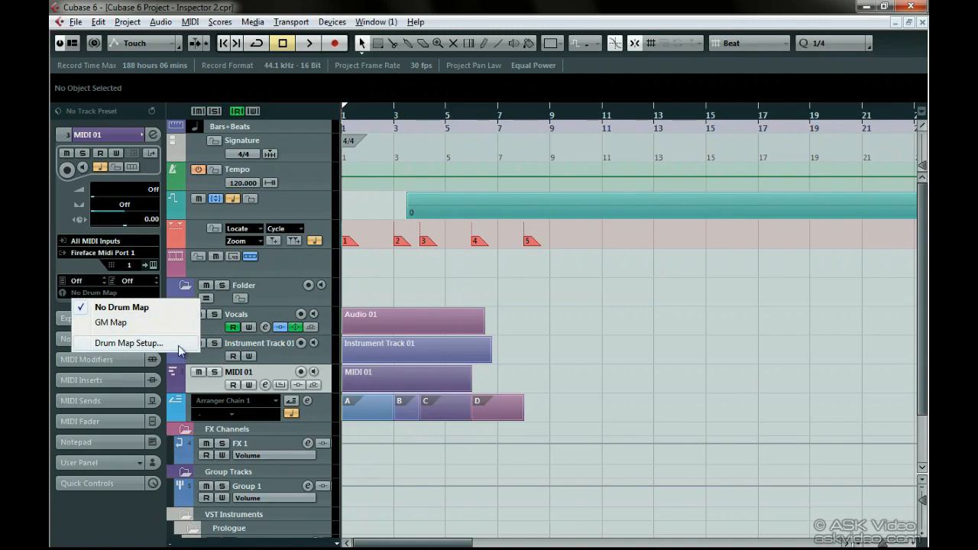
click(162, 288)
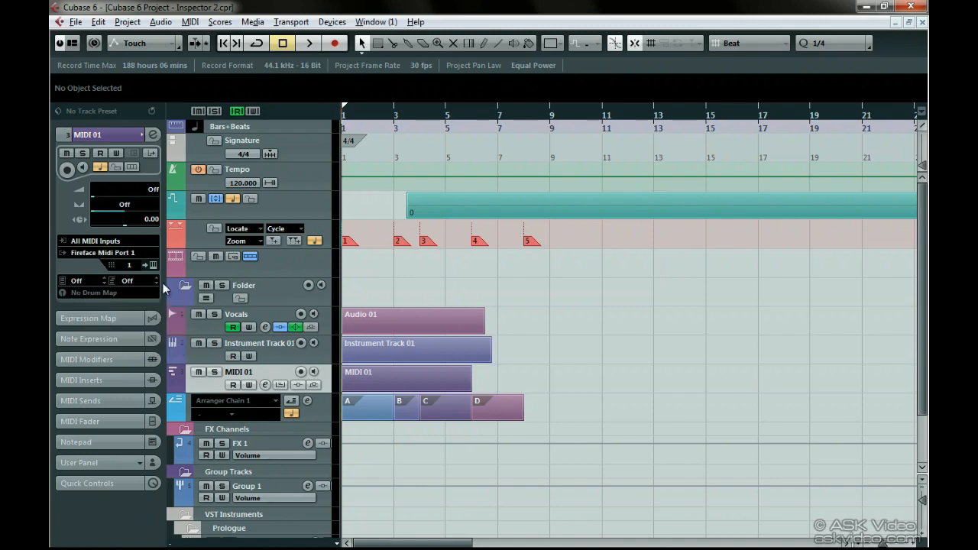
- Route the MIDI 01 output back to 1 - Prologue - Midi In and view the instrument's program browser
click(138, 251)
click(137, 288)
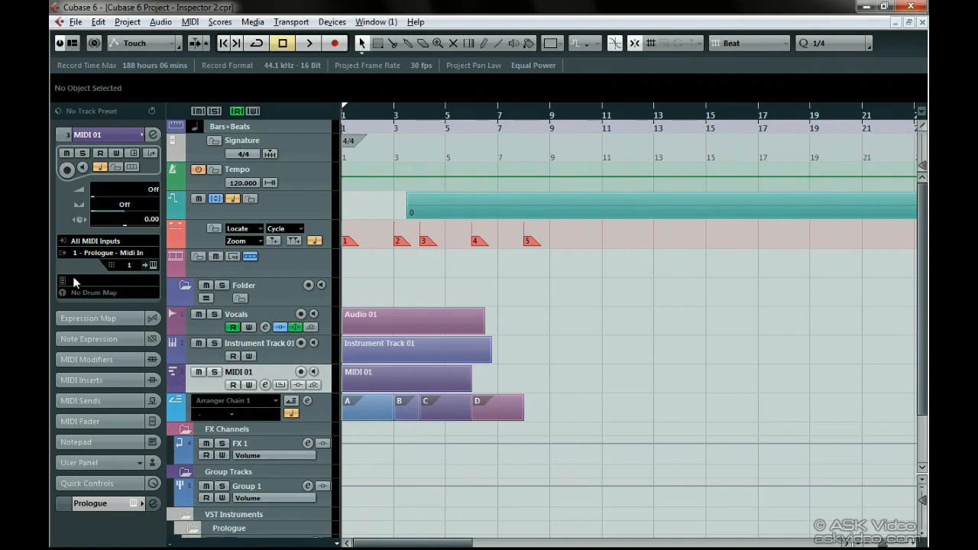
click(110, 280)
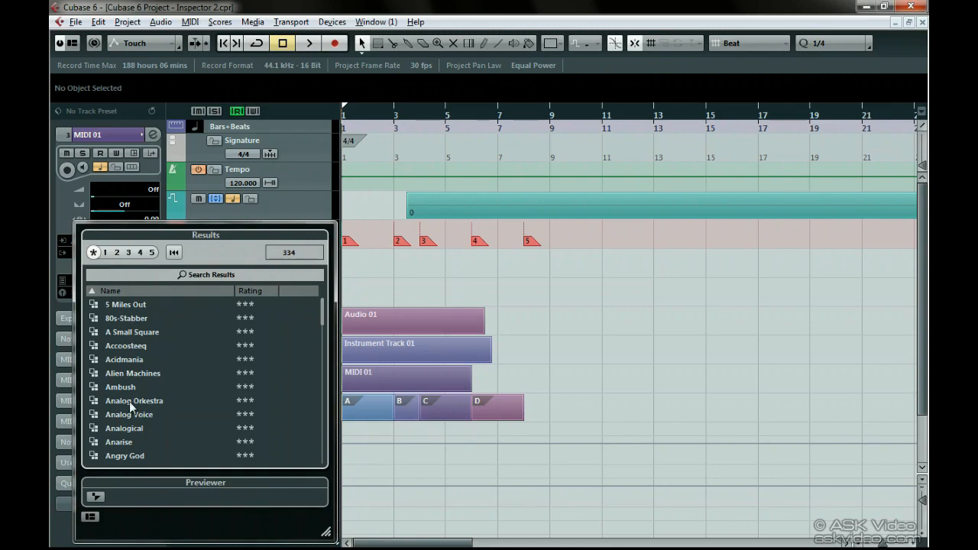
click(65, 263)
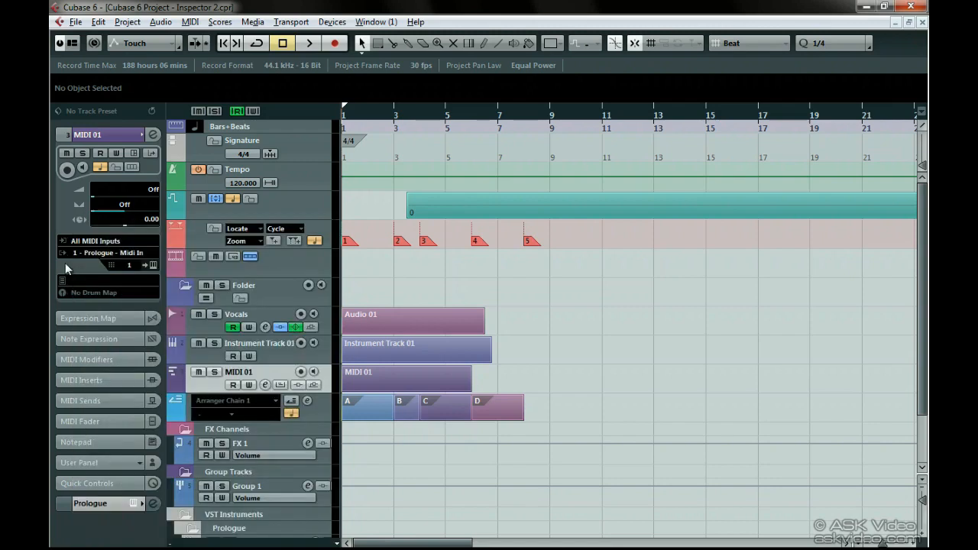
- View the MIDI 01 track's Expression Map and Note Expression settings and expand its MIDI Modifiers
click(102, 318)
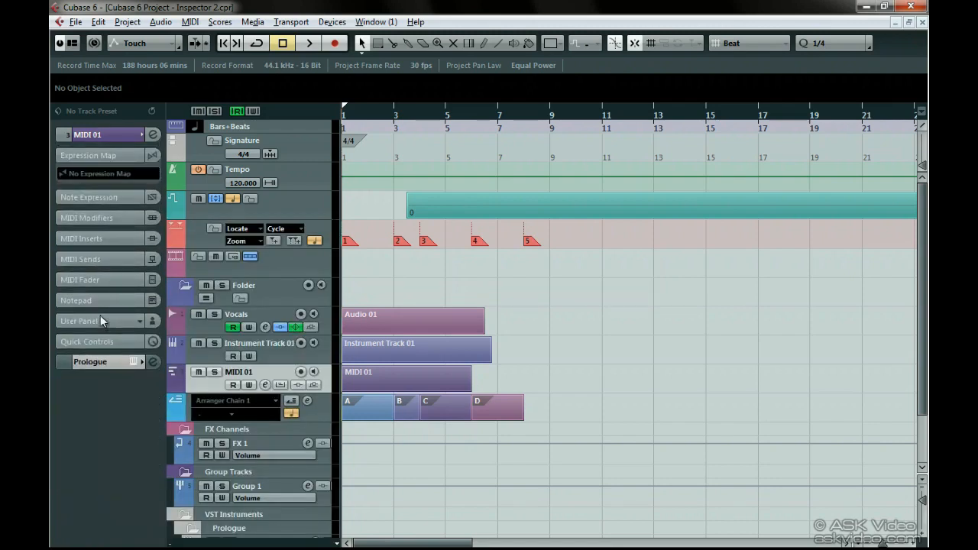
click(122, 199)
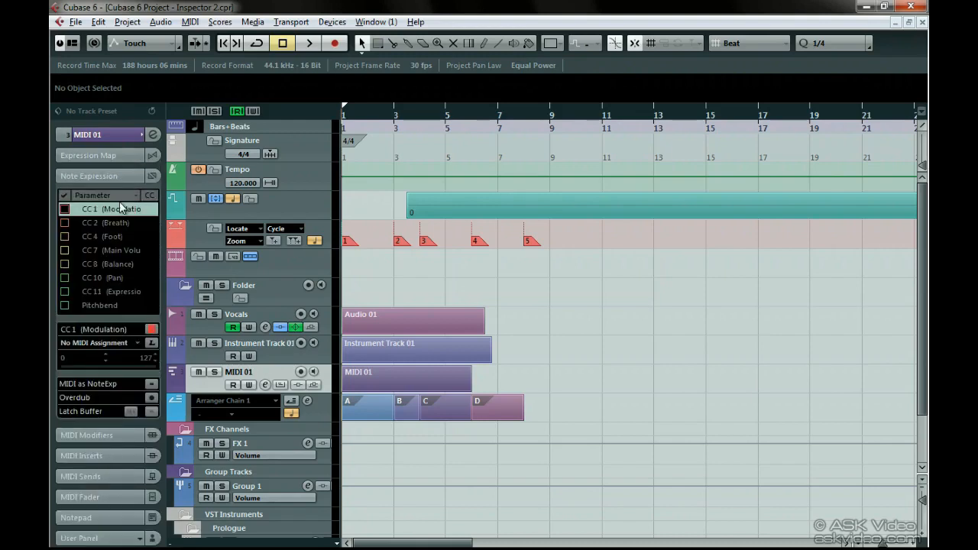
click(96, 435)
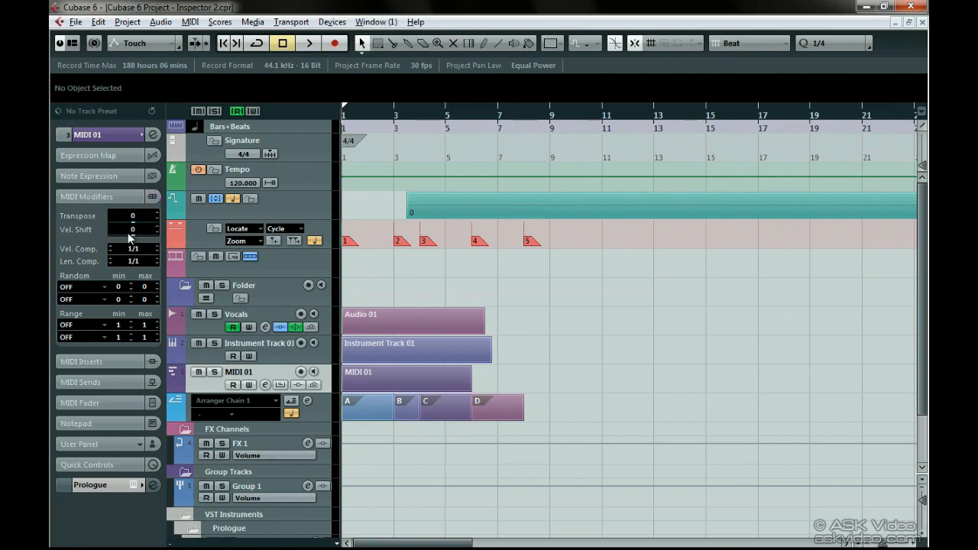
- Try lower and higher Transpose and Vel. Shift values in the MIDI Modifiers and return them to 0
scroll(133, 235, down, 5)
scroll(132, 239, up, 2)
scroll(134, 257, up, 1)
scroll(134, 257, down, 3)
- Set the track's velocity compression to 3/4 and its length compression to 1/2
click(129, 249)
text(3/4)
key(Return)
text(1)
- Set the first Random modifier to Position with a minimum of -10 and a maximum of 20
click(105, 287)
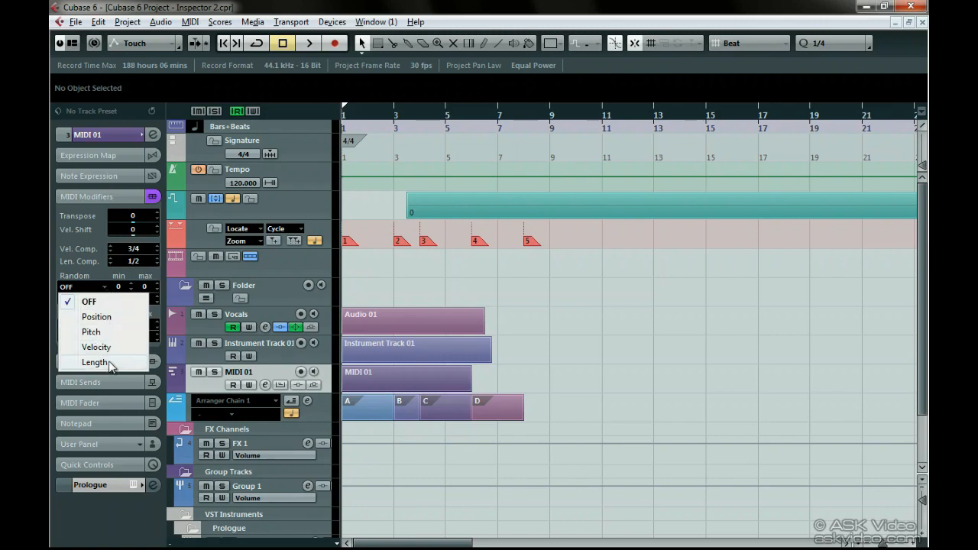
click(95, 273)
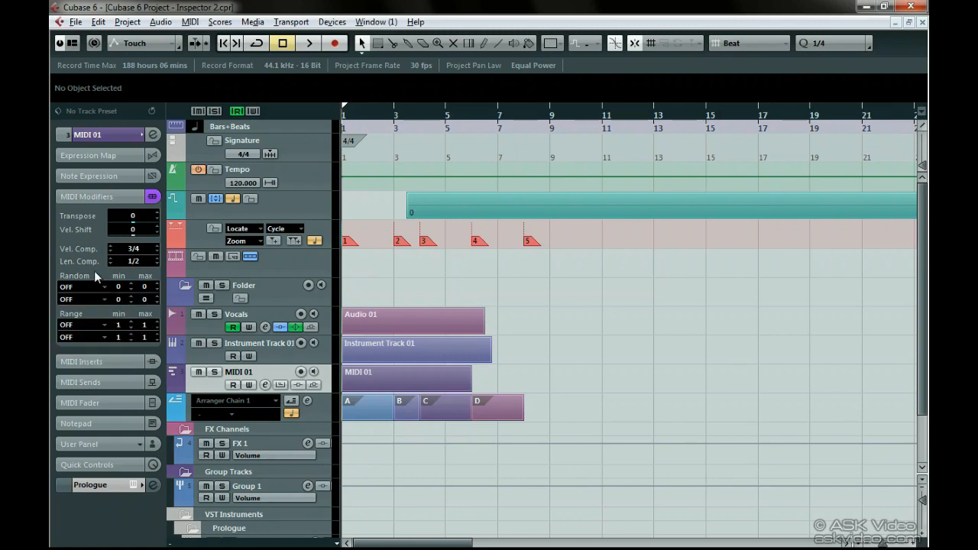
click(96, 286)
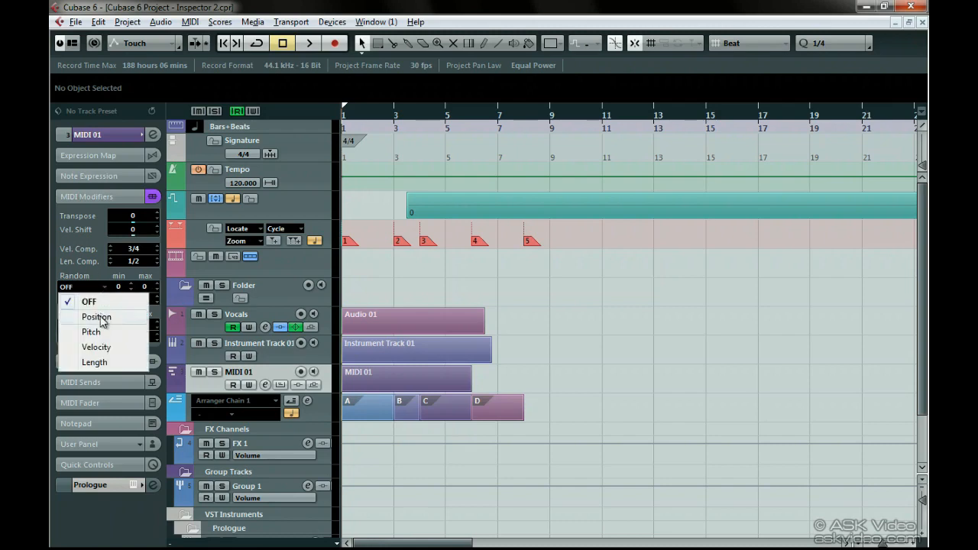
click(97, 317)
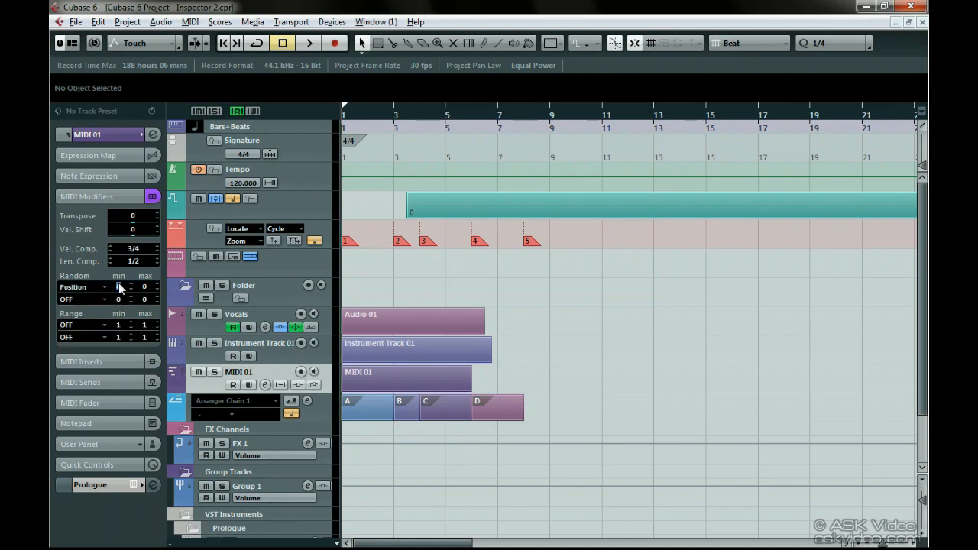
scroll(120, 286, down, 1)
- Set the first Range modifier to Vel. Limit with a maximum of 100
click(107, 326)
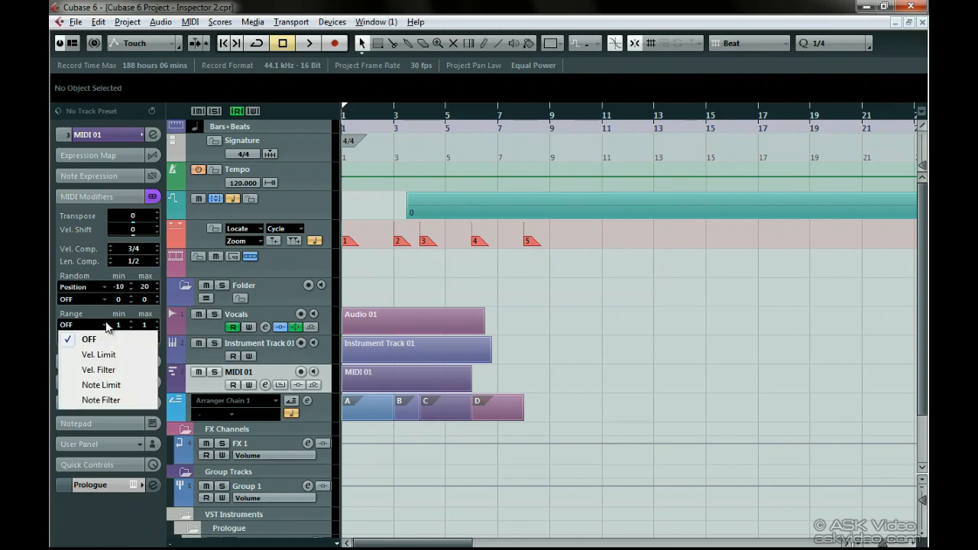
click(131, 355)
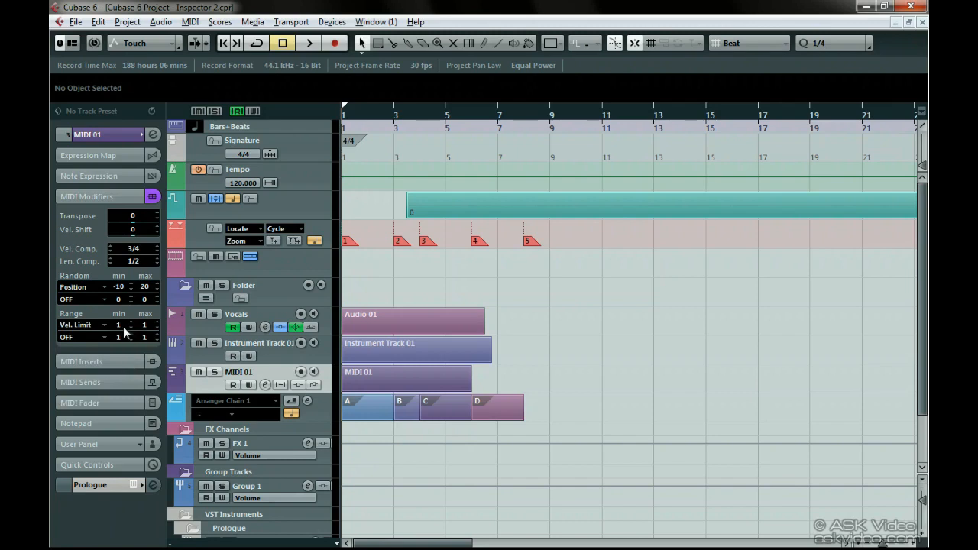
click(144, 324)
text(100)
key(Return)
- Load MIDI Control in the first MIDI insert slot and Transformer in the second, closing the Transformer window
click(111, 362)
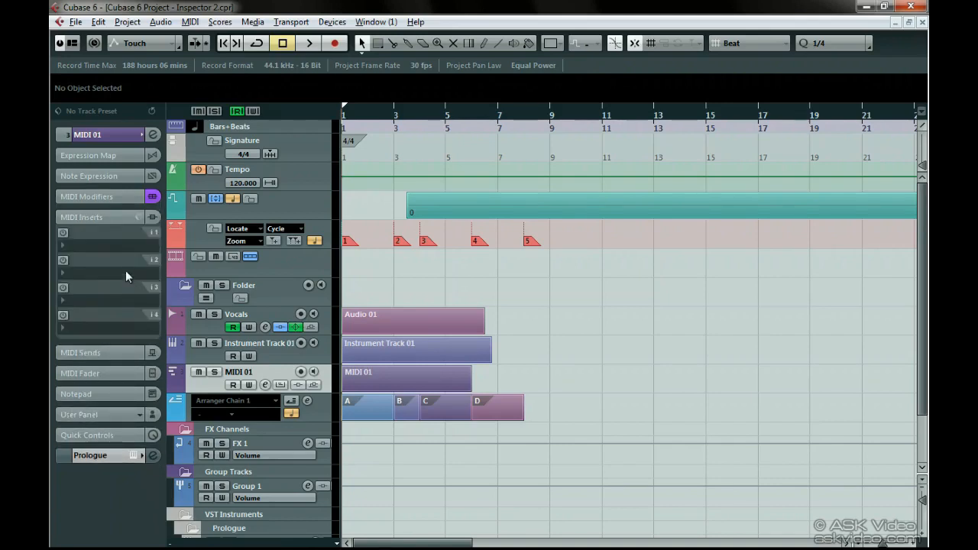
click(107, 241)
click(137, 400)
click(90, 391)
click(95, 386)
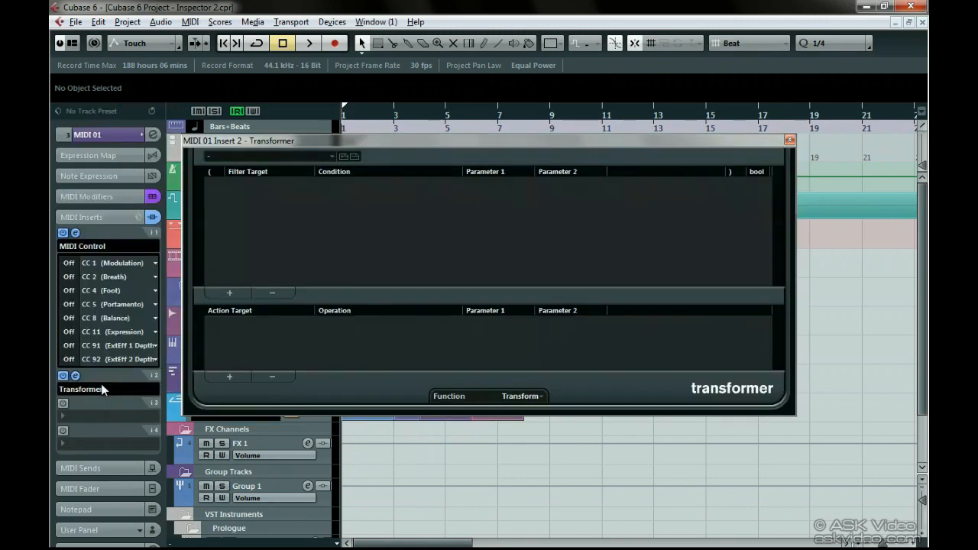
click(785, 142)
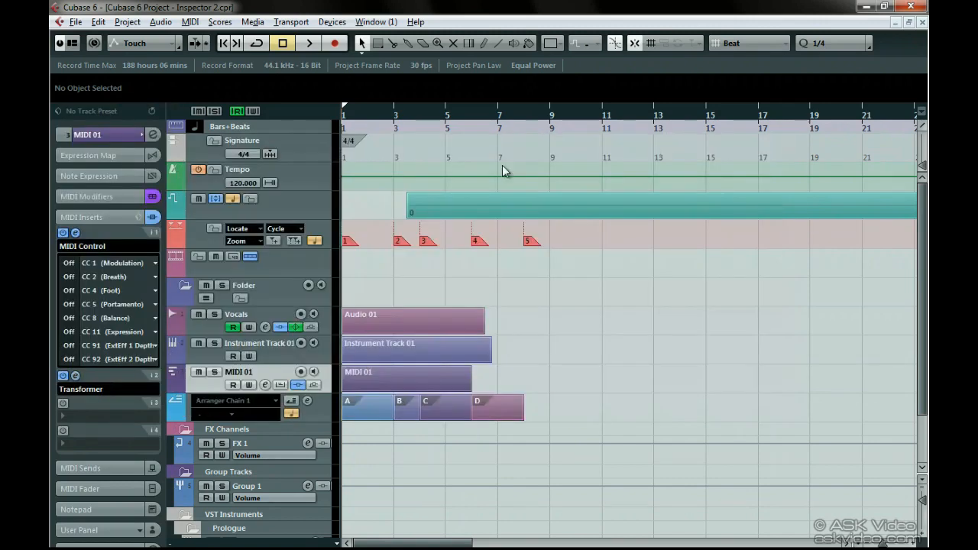
- Load Quantizer in the first MIDI send slot and view its output destinations, leaving it Not Connected
click(114, 464)
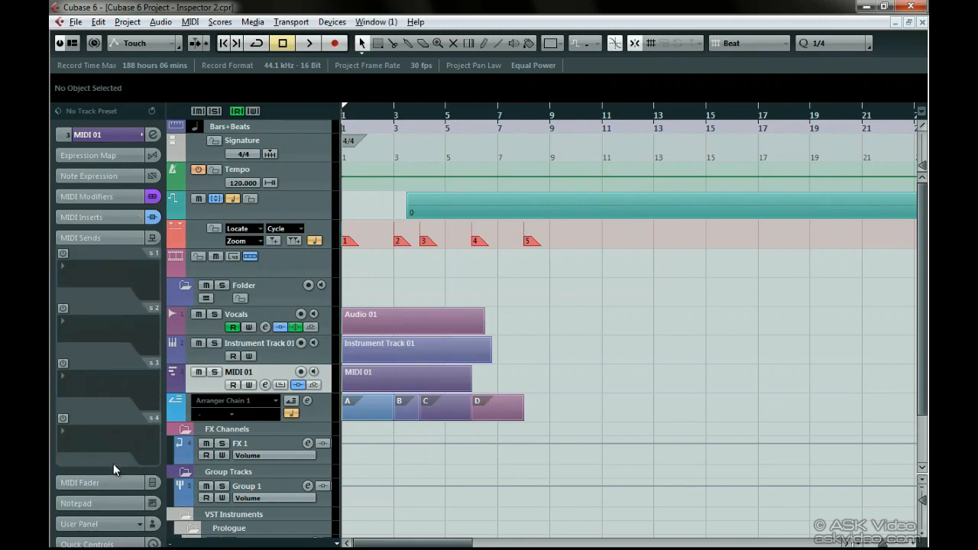
click(109, 275)
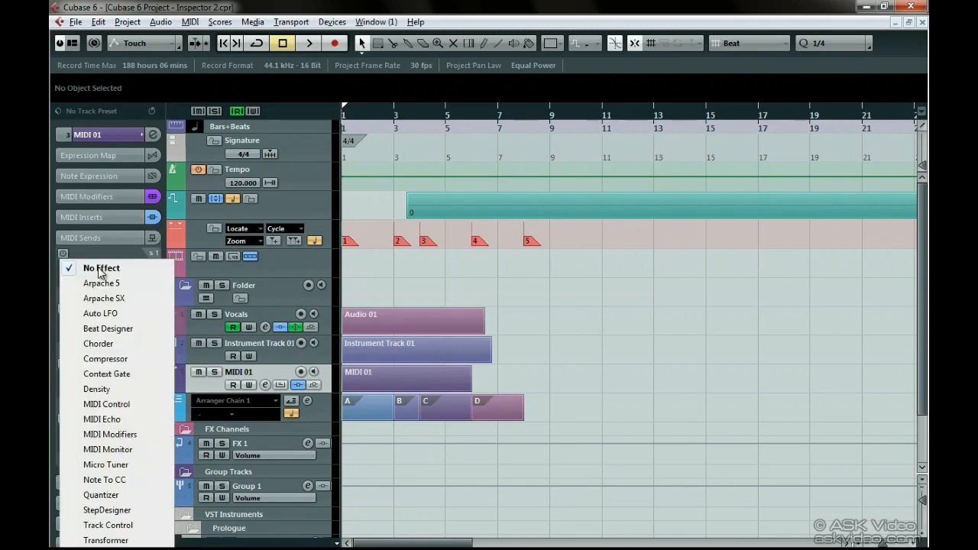
click(105, 496)
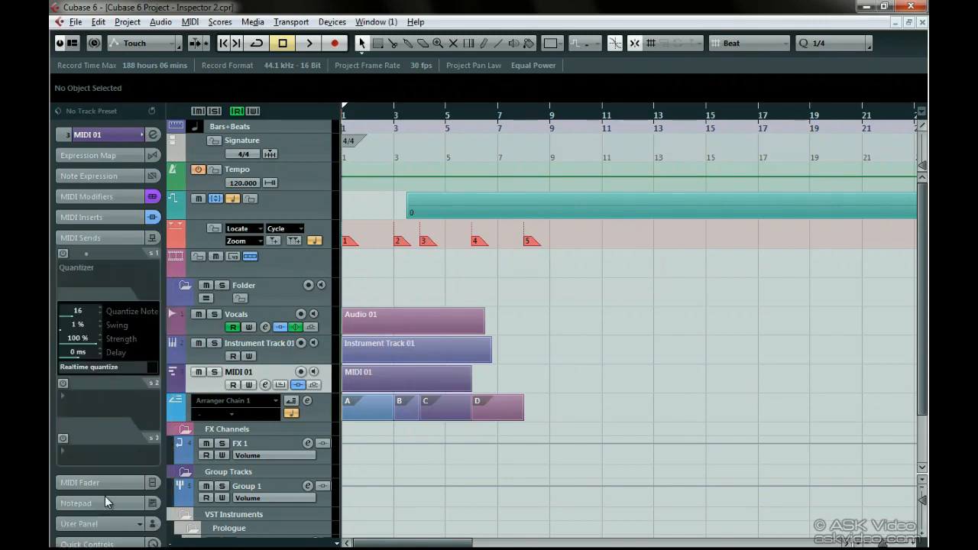
click(79, 280)
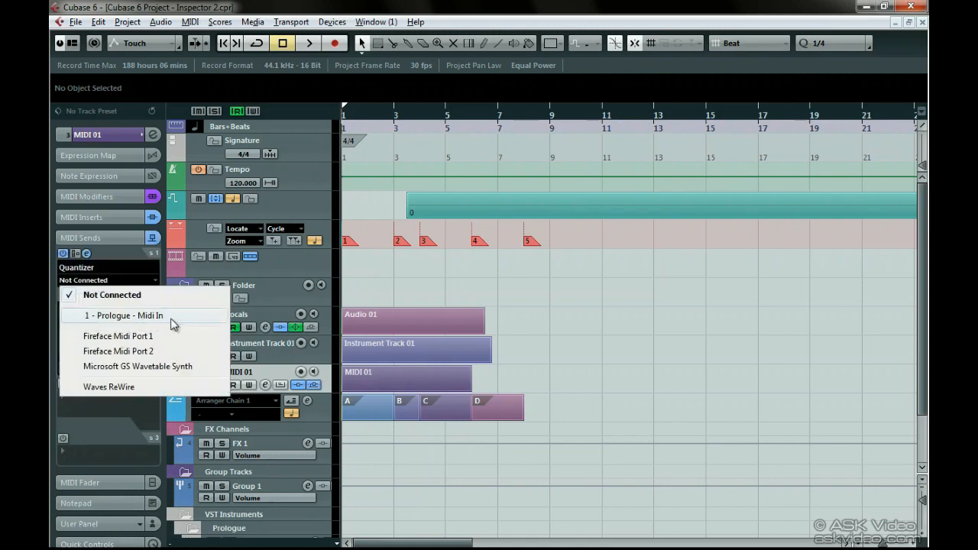
click(162, 276)
- Show the MIDI Fader section, raise the MIDI 01 track's fader and pull it back down
click(103, 482)
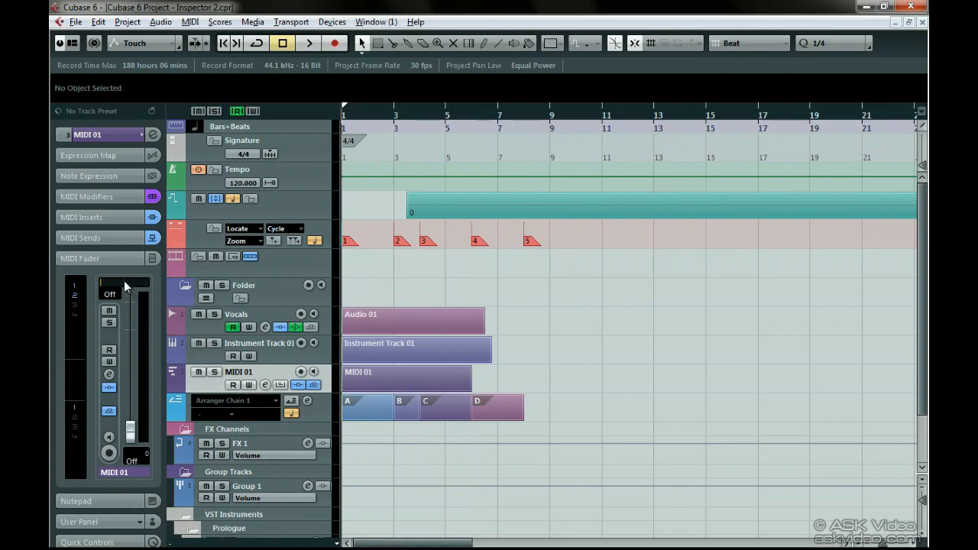
drag(137, 410, 135, 325)
drag(136, 413, 133, 441)
- Enter "We've already looked at this" in the track's Notepad and expand the User Panel section
click(98, 501)
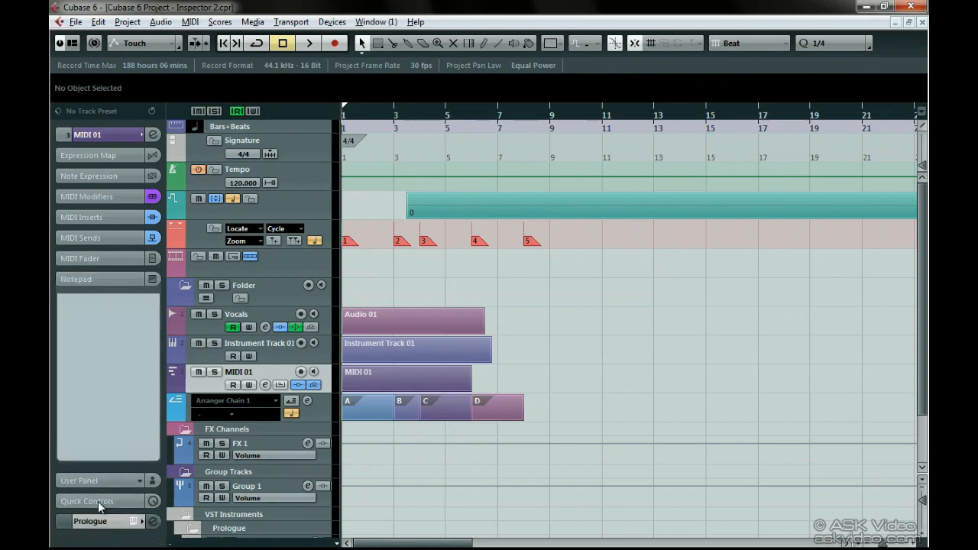
click(96, 317)
text(We've already looked at this)
click(97, 478)
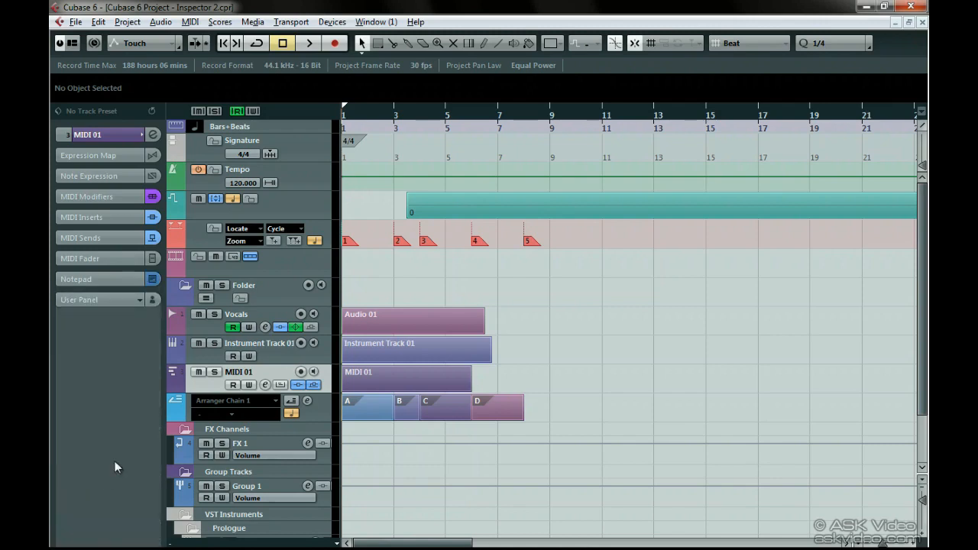
- View the MIDI 01 track's Quick Controls and basic settings, and expand the linked Prologue instrument's section in the Inspector
click(103, 304)
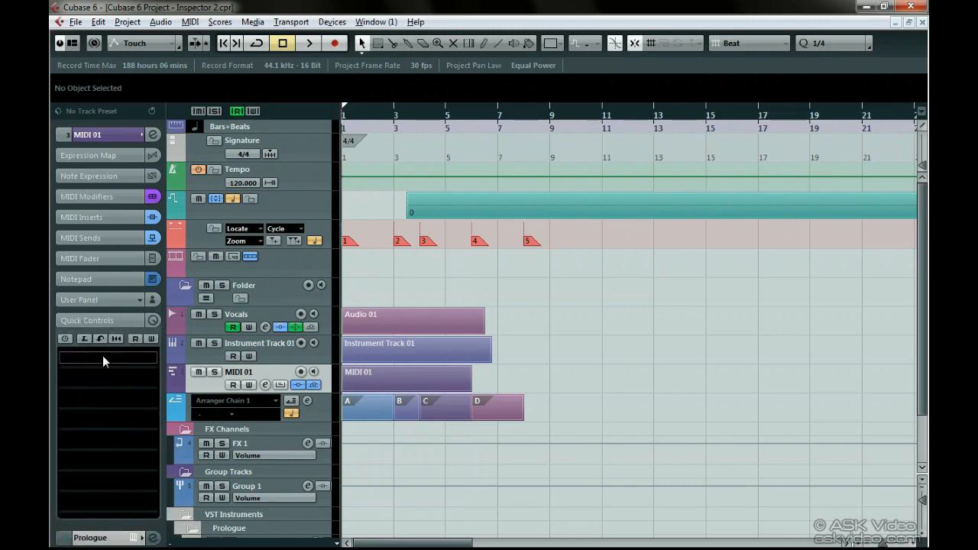
click(118, 134)
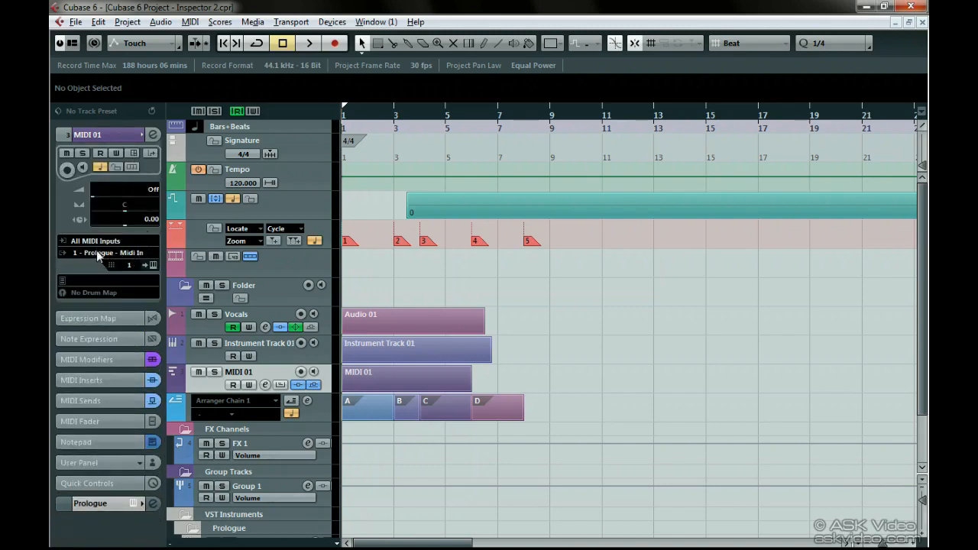
click(97, 502)
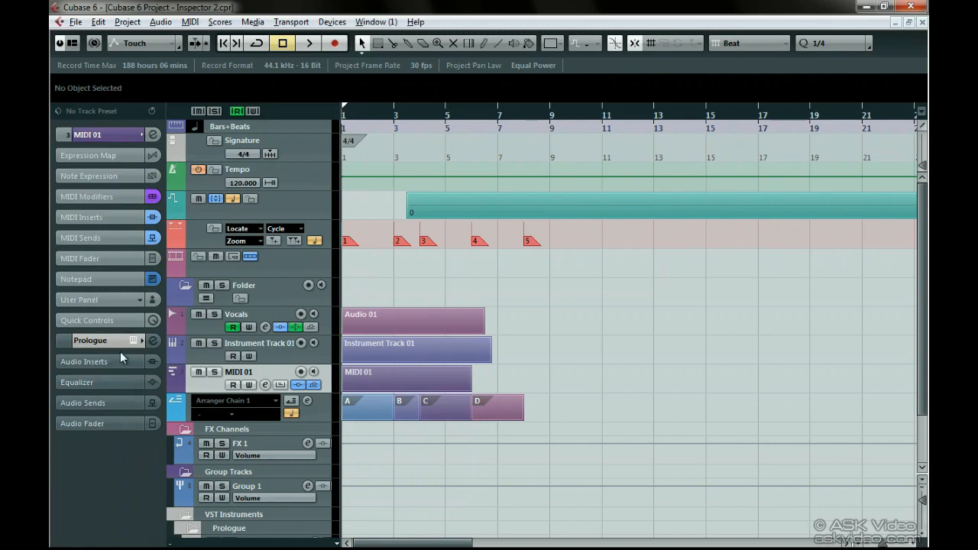
- Select the Group 1, FX 1 and Folder tracks in turn to view their Inspector settings
click(287, 485)
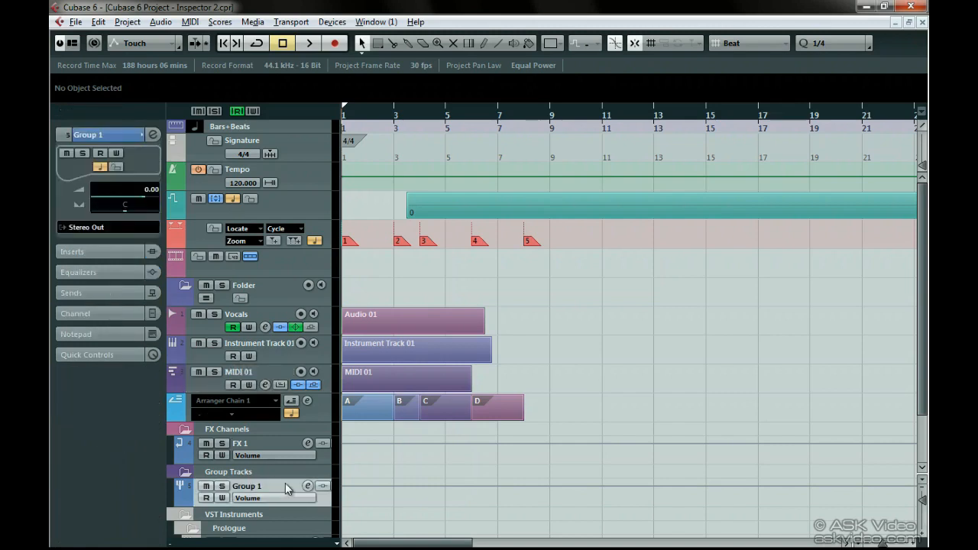
click(280, 450)
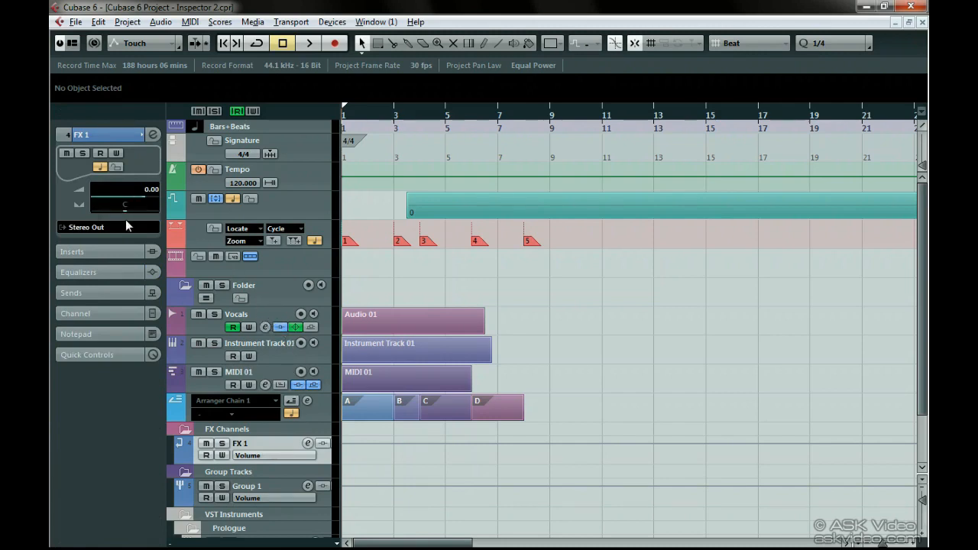
click(257, 288)
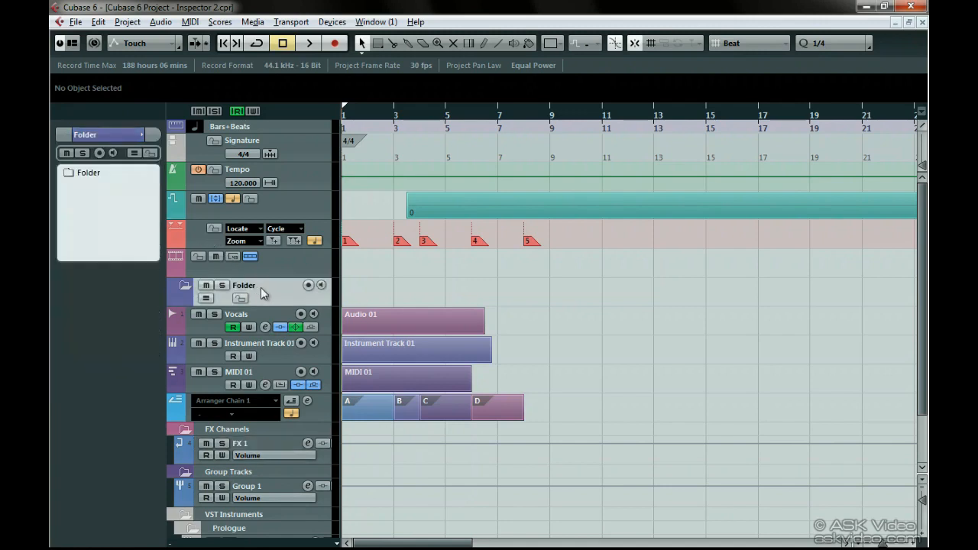
- Move the Vocals and Instrument Track 01 tracks into the Folder track and select the folder
click(265, 313)
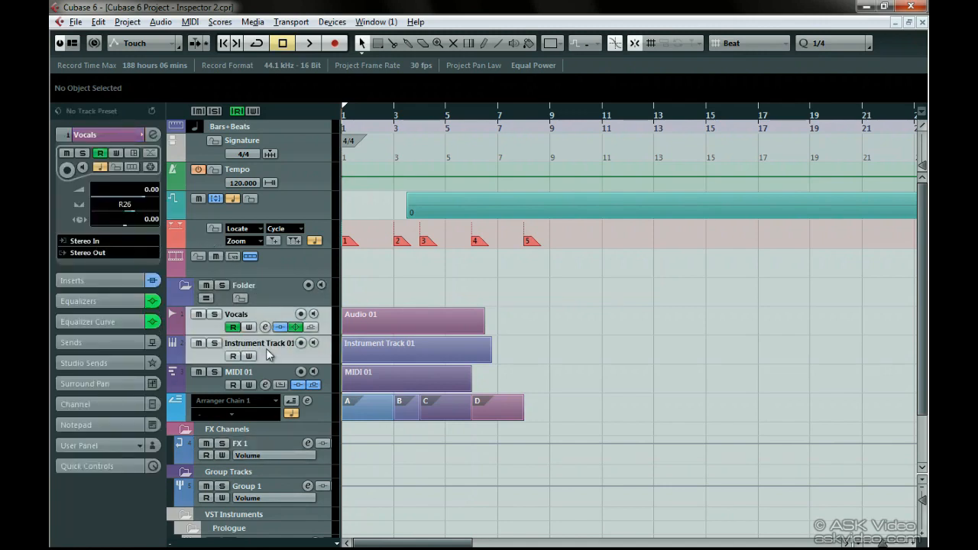
drag(269, 314, 272, 295)
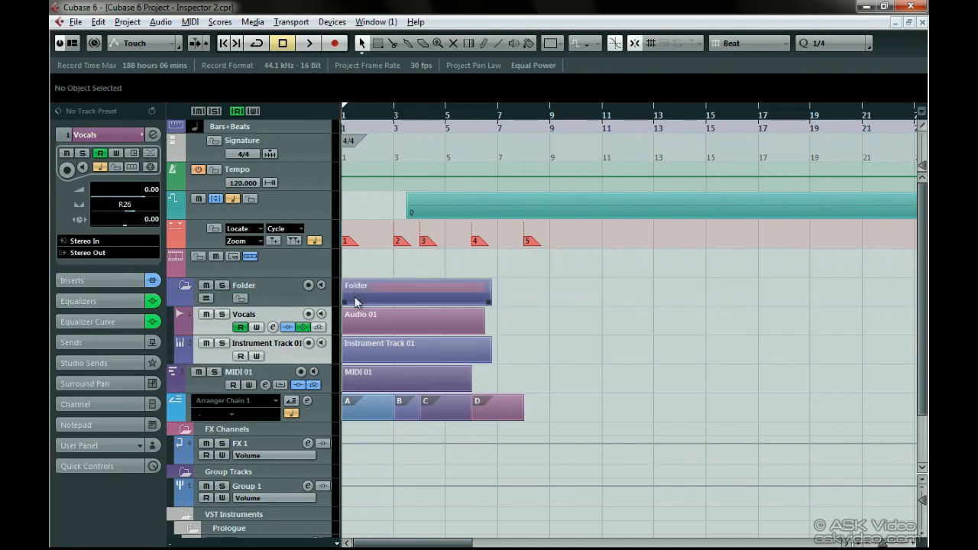
click(264, 288)
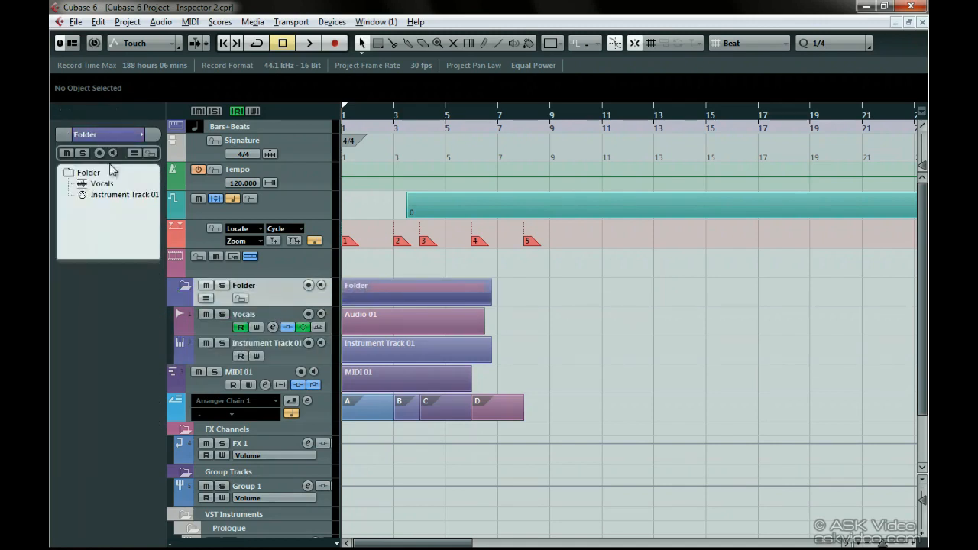
- Switch between Vocals and Instrument Track 01 in the folder's track list to view each one's settings
click(101, 183)
click(109, 195)
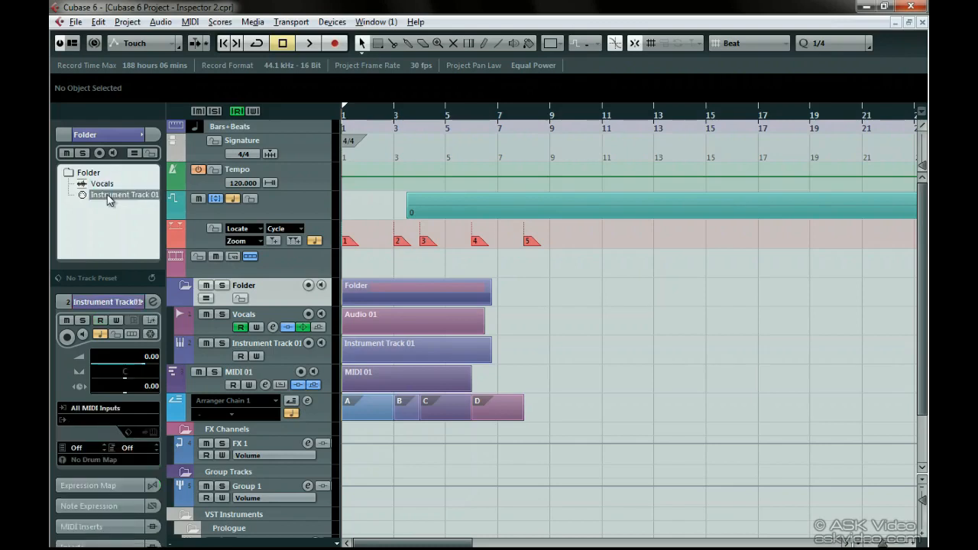
click(107, 184)
click(109, 196)
- Toggle mute, solo and record enable on and back off for Instrument Track 01 from the folder's Inspector
click(66, 320)
click(81, 320)
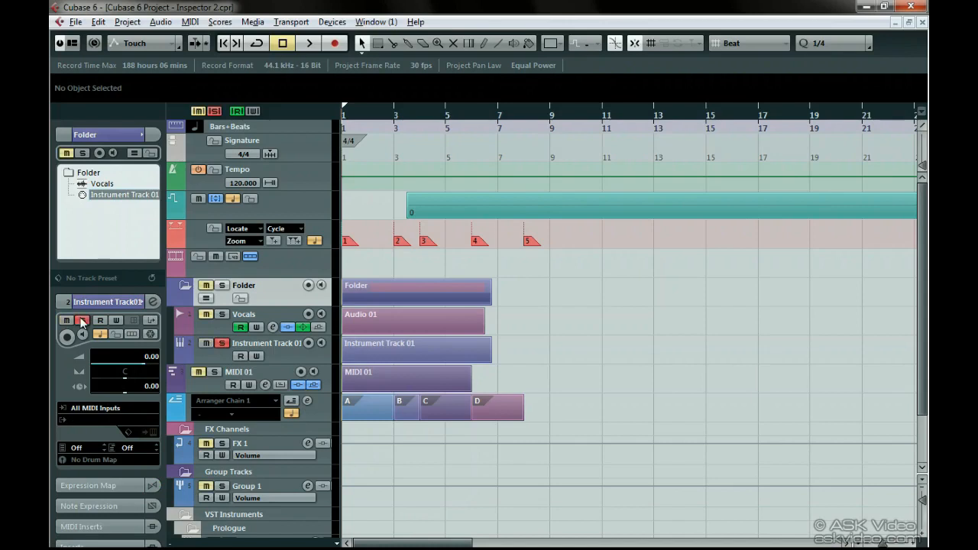
click(66, 337)
click(66, 337)
click(82, 320)
click(67, 320)
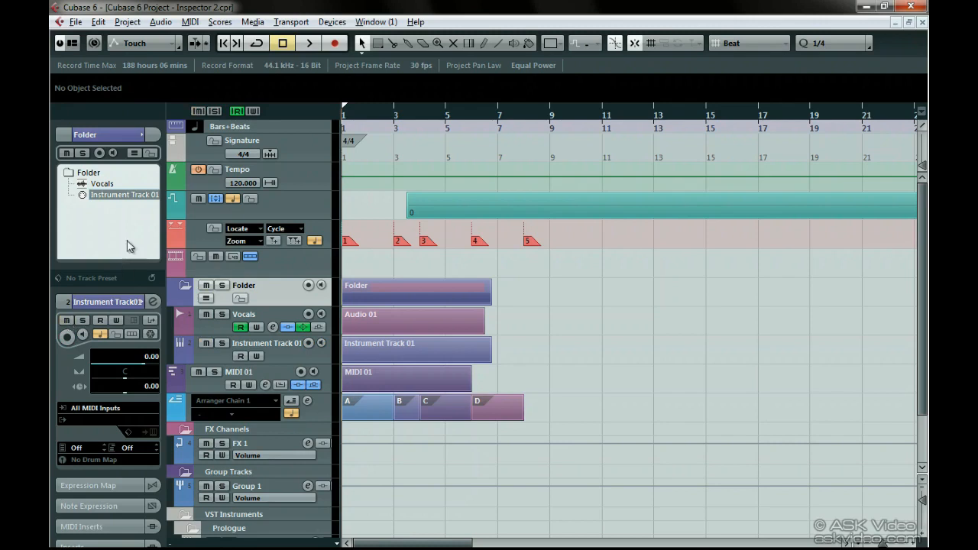
- Record-enable both tracks in the folder at once using the folder's own Inspector controls
click(100, 152)
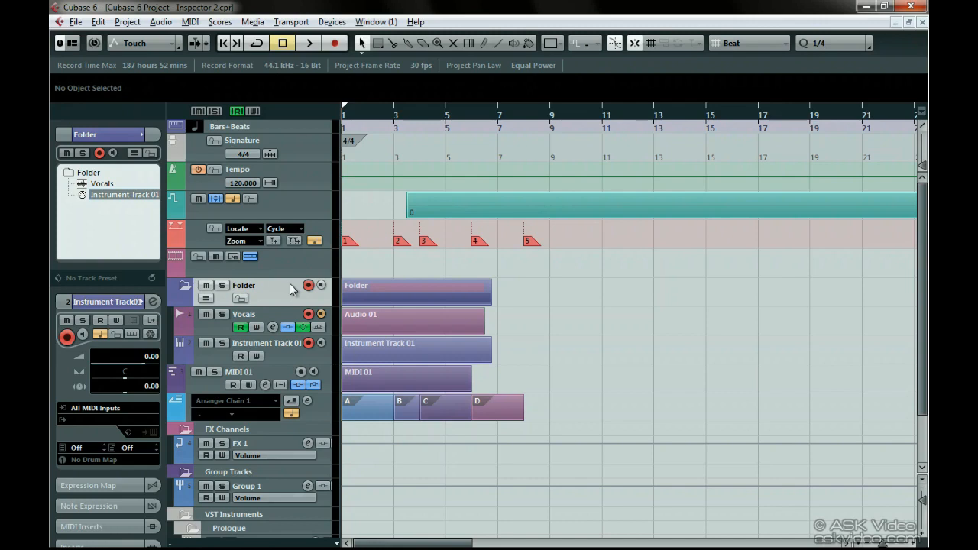
- Select the Marker track and locate the project cursor to markers 2, 3, 4 and 5 and back to marker 1
click(197, 234)
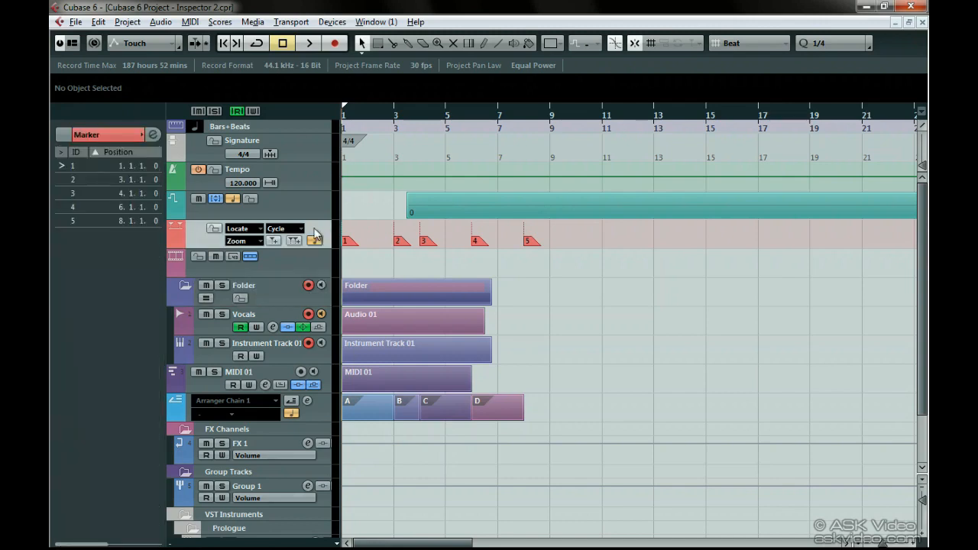
click(61, 179)
click(60, 193)
click(61, 207)
click(61, 221)
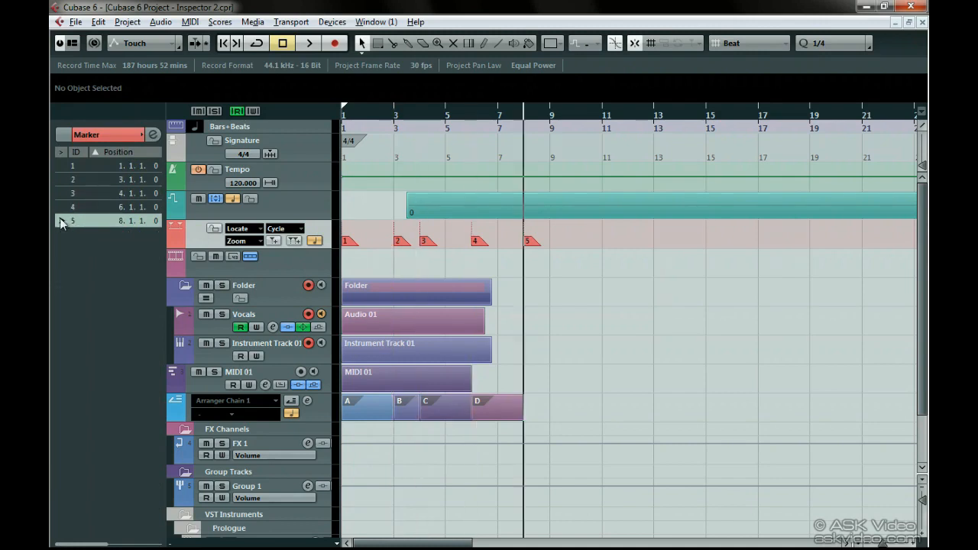
click(61, 165)
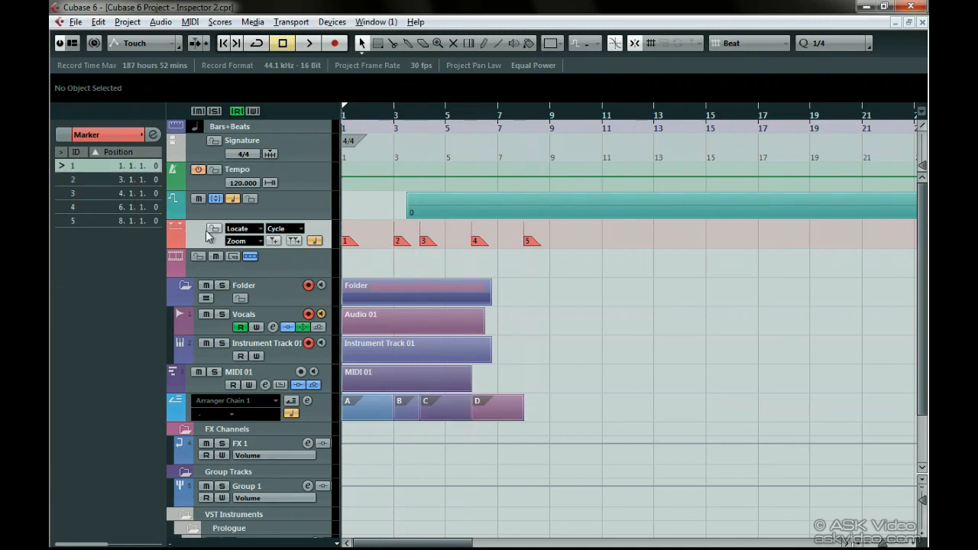
- Select the Transpose track and enter "Cool" in its Notepad
click(266, 264)
click(270, 203)
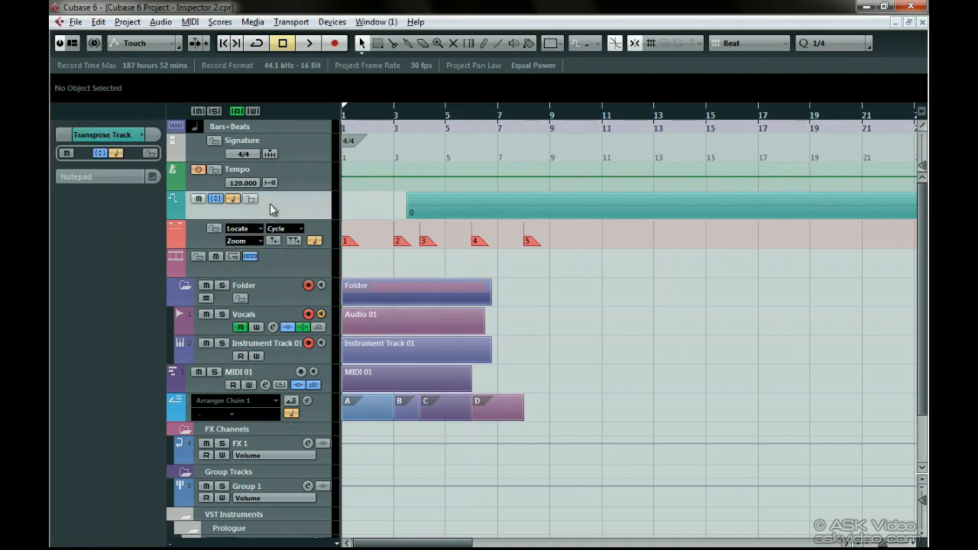
click(102, 180)
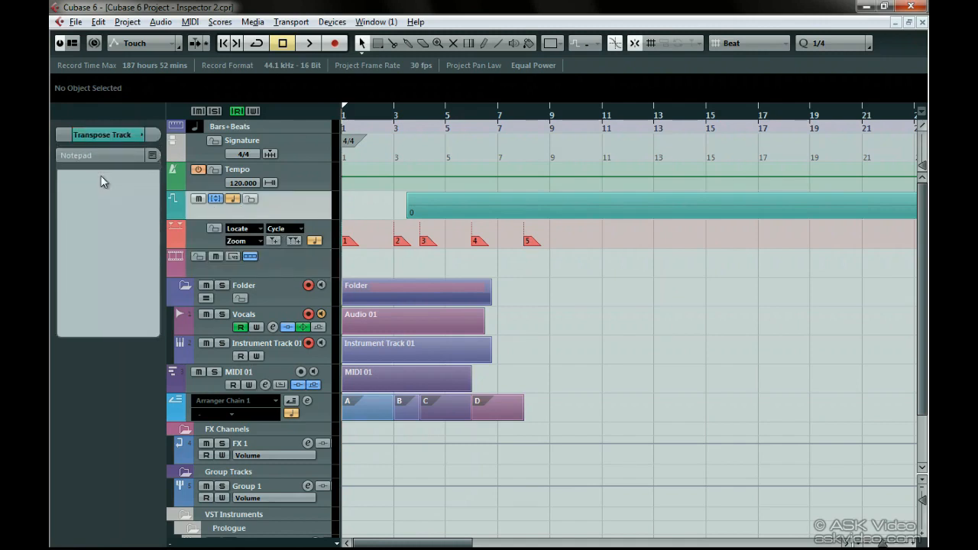
text(Cool)
- Select the Video track and collapse and re-expand its basic settings in the Inspector
click(259, 259)
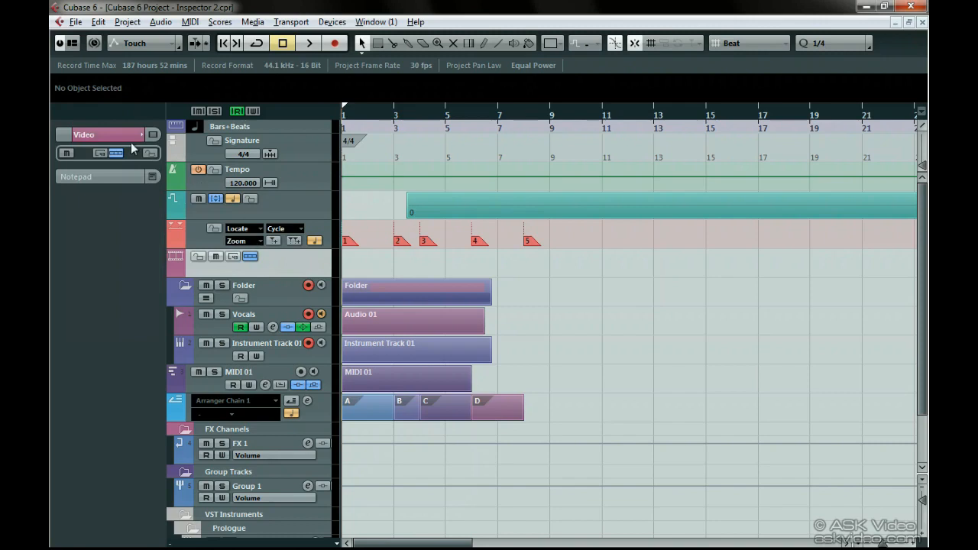
click(105, 135)
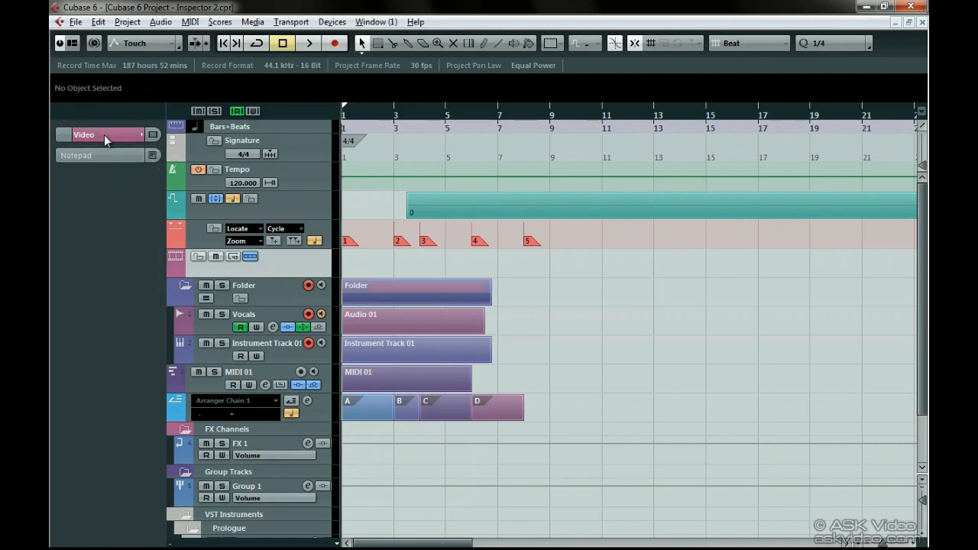
click(104, 134)
click(104, 134)
click(104, 135)
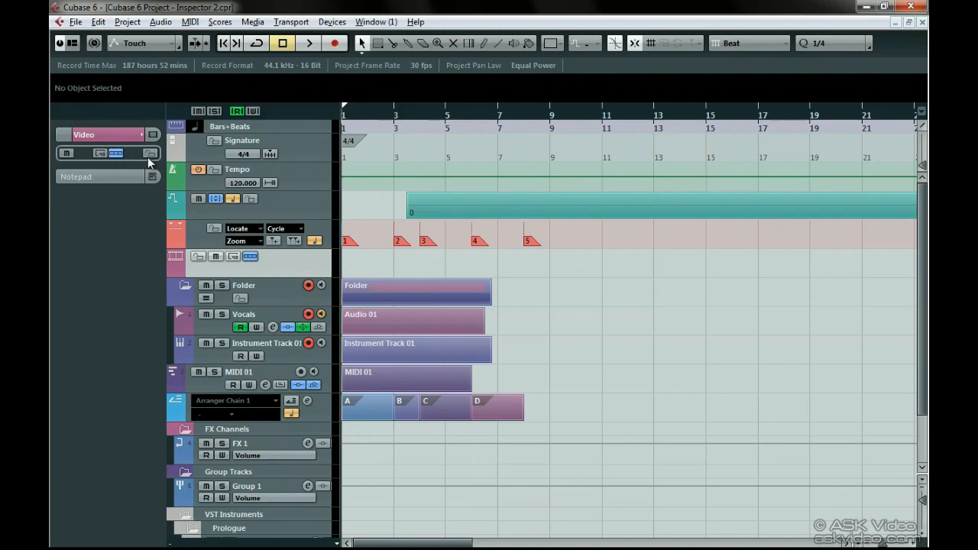
- View the Inspector contents of the Transpose, Arranger, Signature and Tempo tracks
click(205, 212)
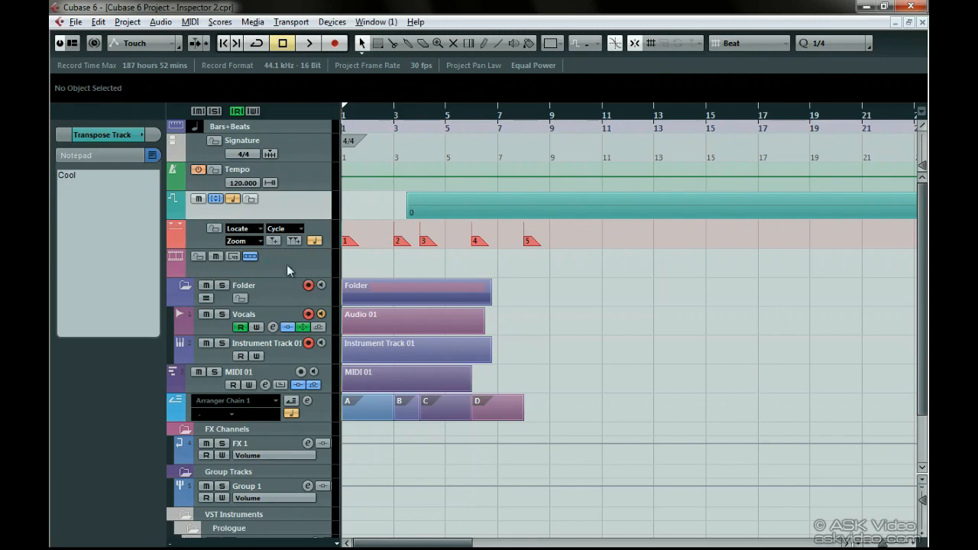
click(321, 415)
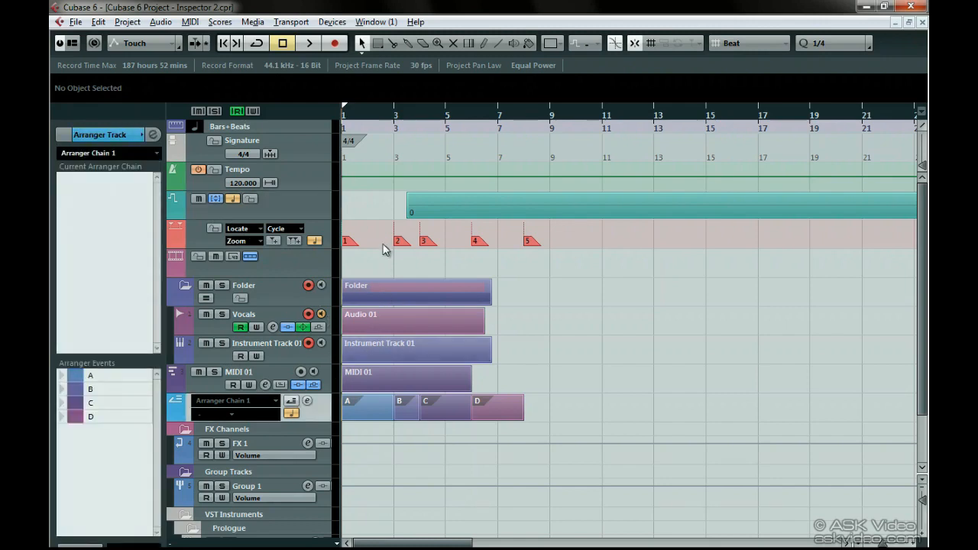
click(295, 155)
click(297, 178)
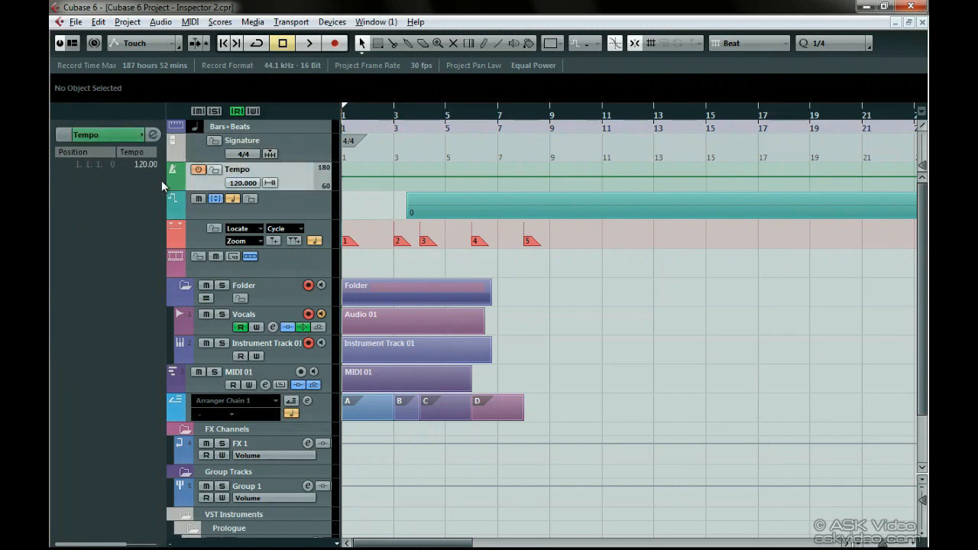
click(191, 156)
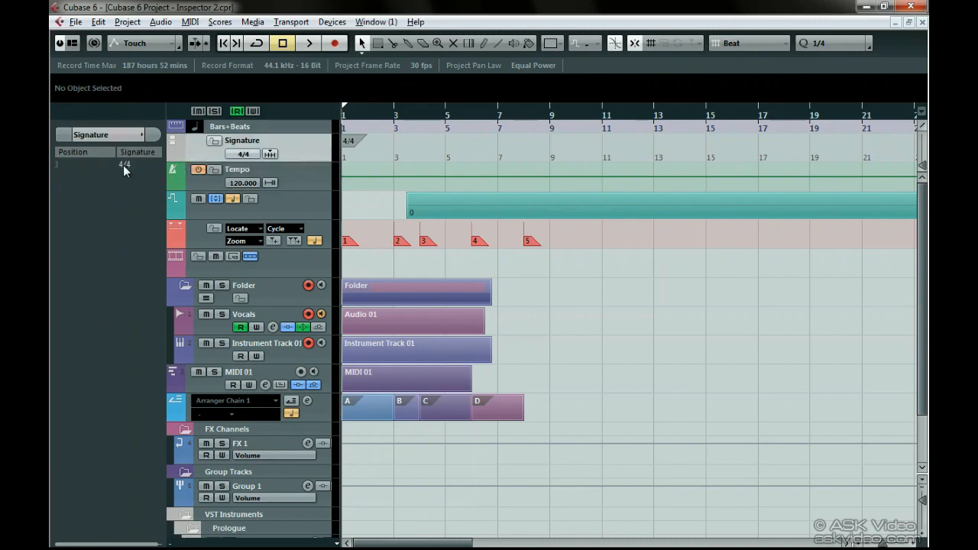
click(194, 181)
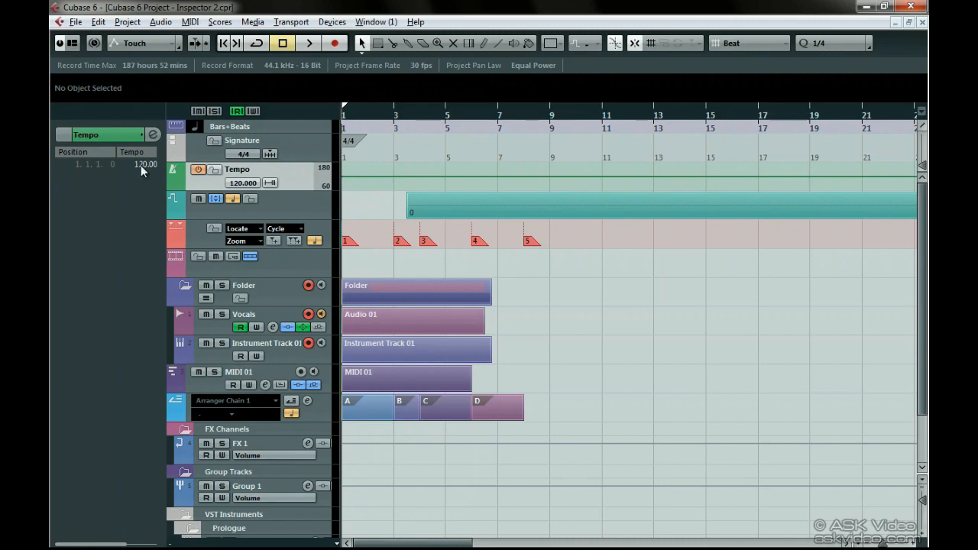
- Set the Signature track's time signature at bar 1 to 2/4 in the Inspector
click(188, 148)
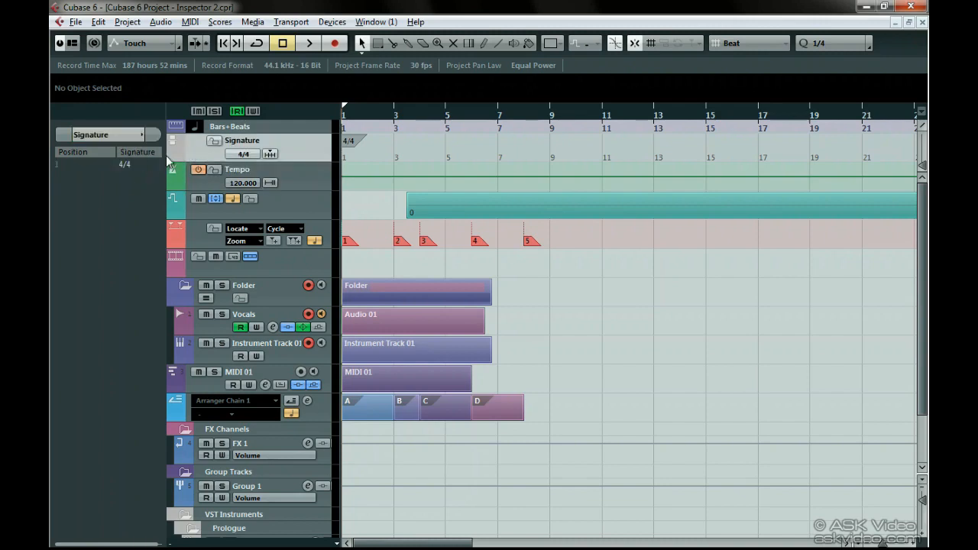
click(130, 163)
text(2)
key(Return)
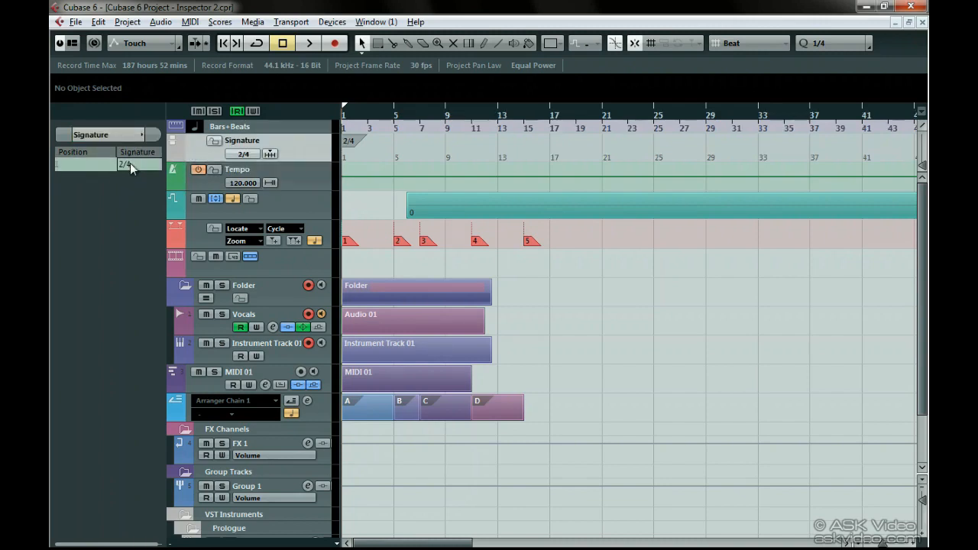
- Set the Tempo track's tempo at bar 1 to 110 in the Inspector and select the Bars+Beats ruler track
click(192, 180)
click(139, 166)
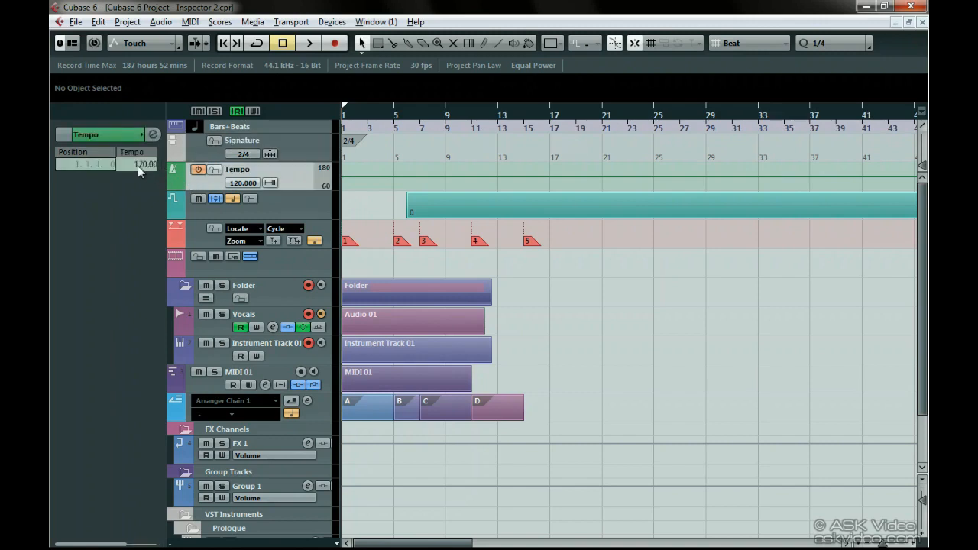
text(110.00)
key(Return)
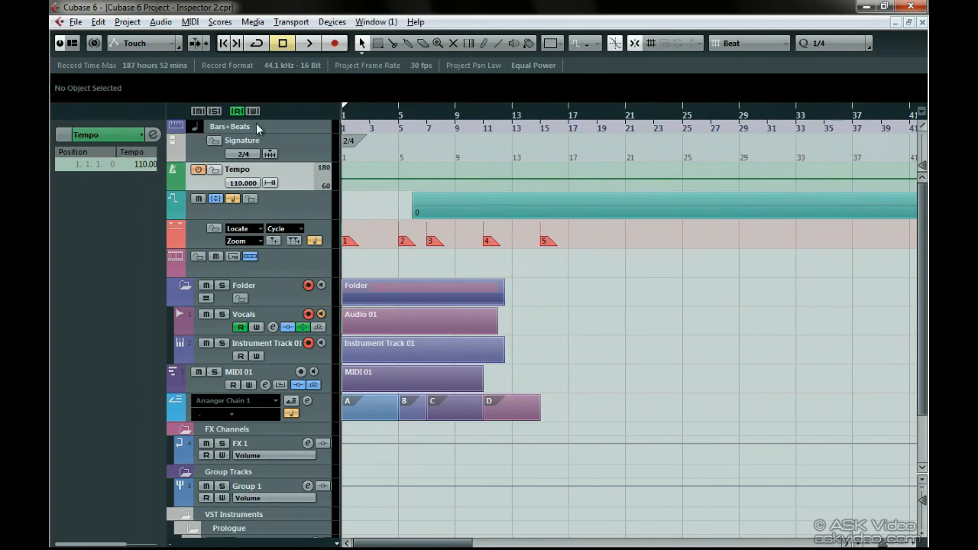
click(282, 126)
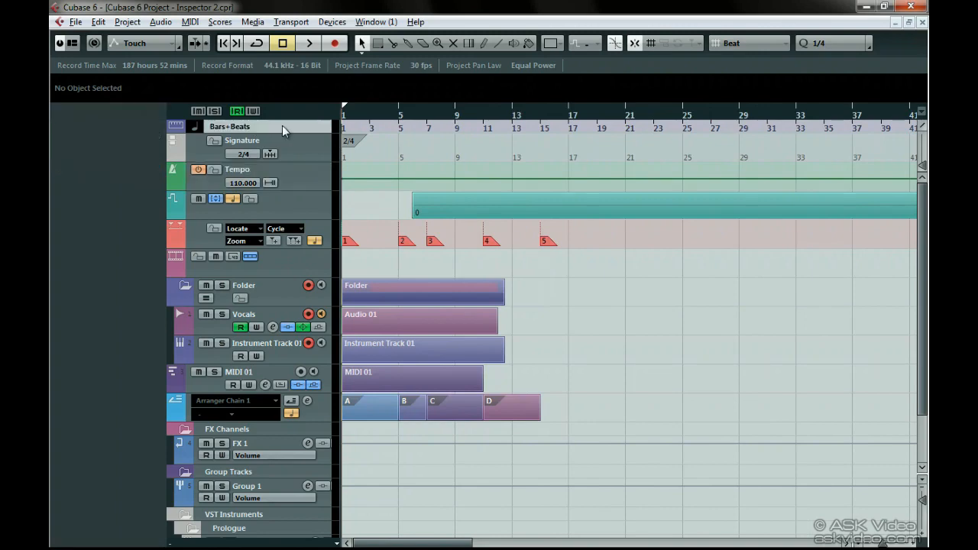